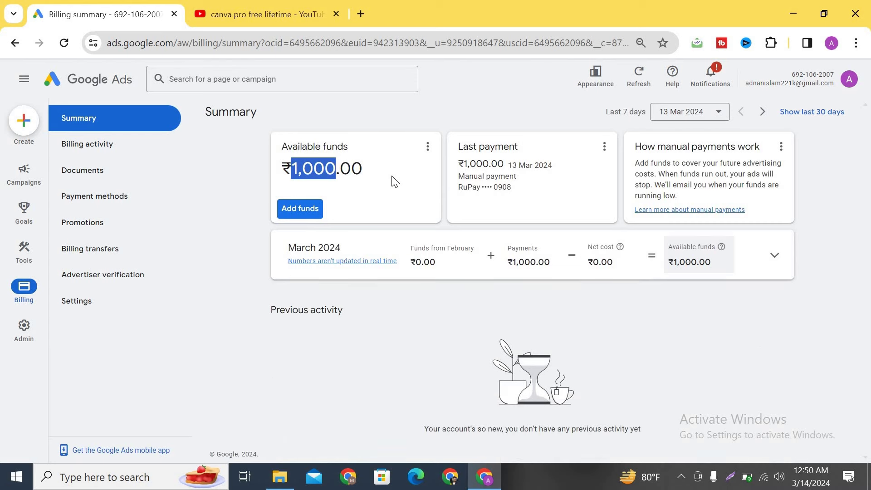
- Switch to YouTube, search for "canva pro free lifetime" and look through the results for sponsored videos
left_click(219, 241)
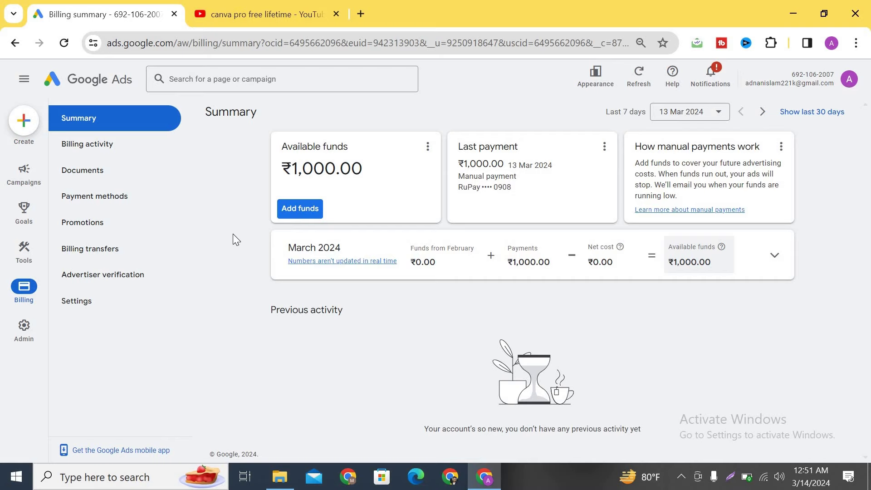
left_click(283, 20)
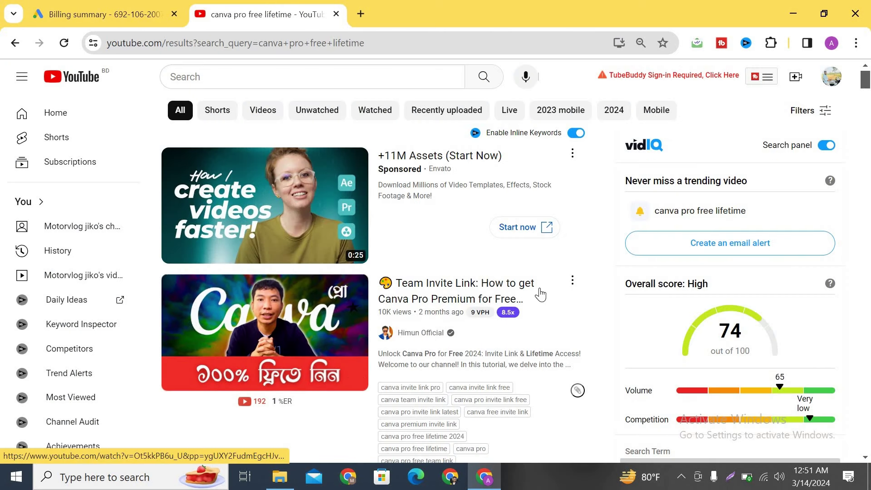
left_click(197, 77)
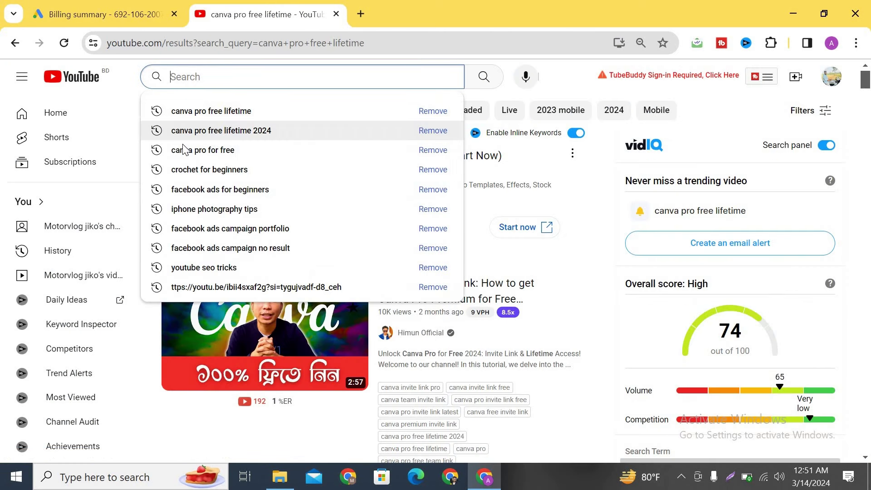
left_click(189, 111)
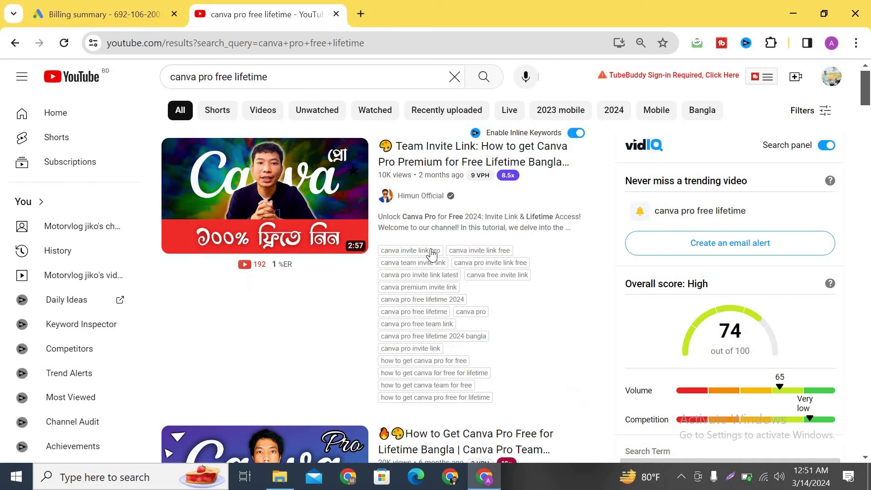
scroll(431, 254, "down", 4)
scroll(431, 254, "down", 8)
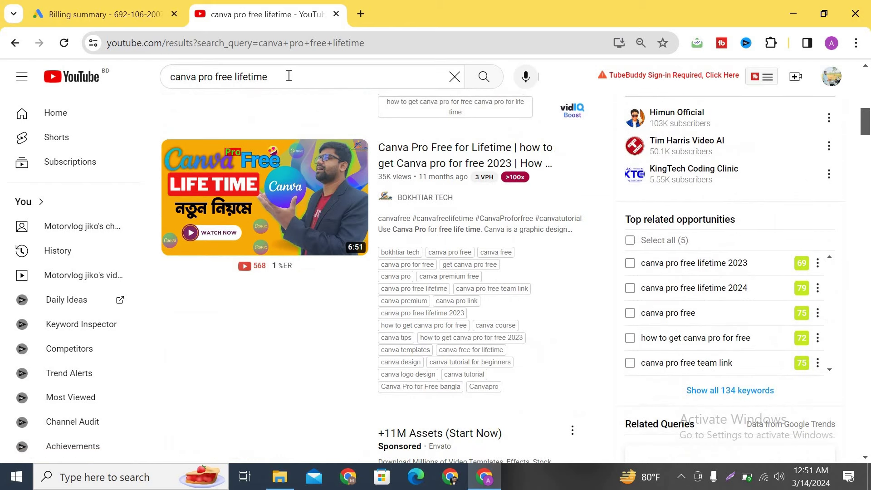
- Search YouTube for "digital marketing"
scroll(287, 76, "up", 13)
left_click(286, 76)
left_click(216, 267)
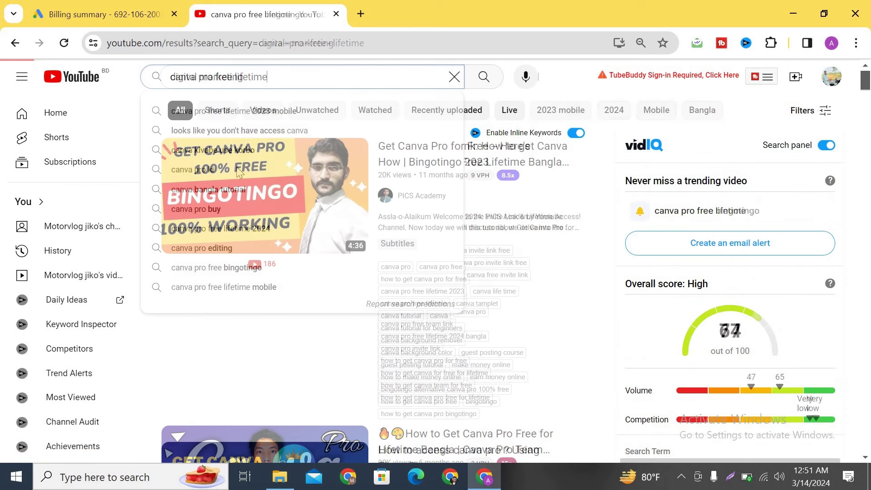
type("digital marketing")
key("Return")
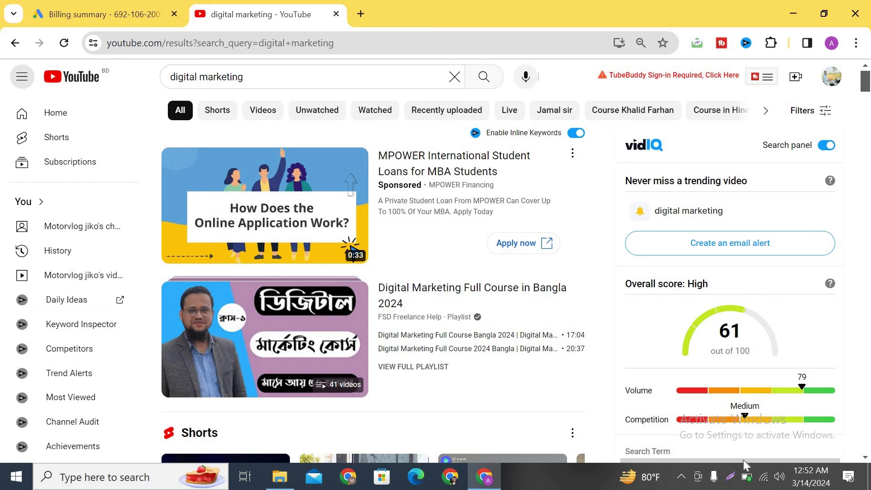
- Outline the sponsored video, its Sponsored label and the search term with red rectangles on a temporary screen capture, and discard it
left_click(729, 477)
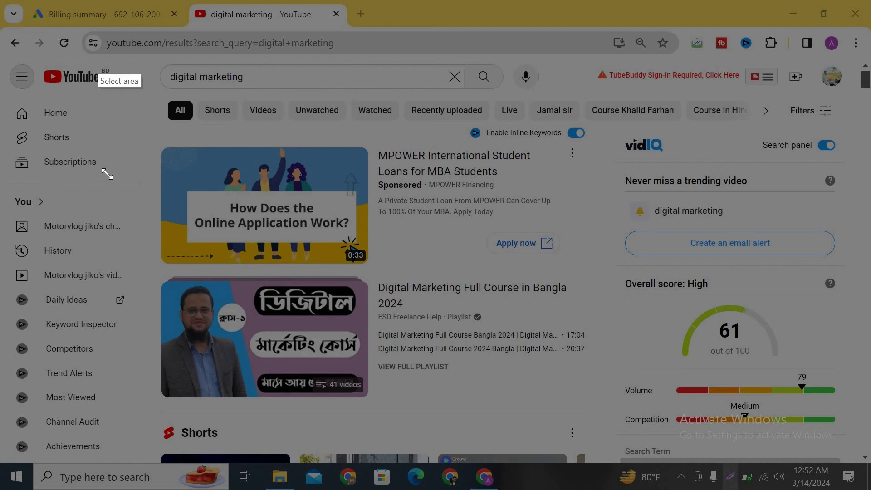
left_click_drag(38, 22, 805, 432)
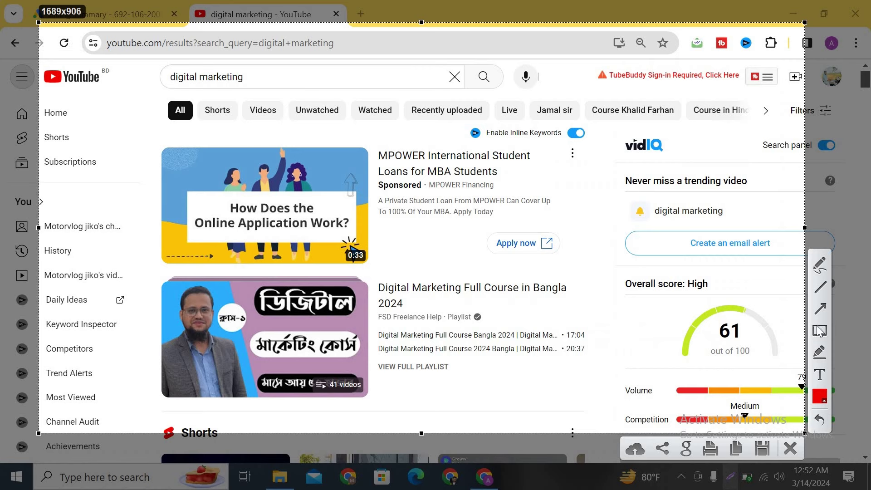
left_click(819, 331)
left_click_drag(140, 122, 646, 269)
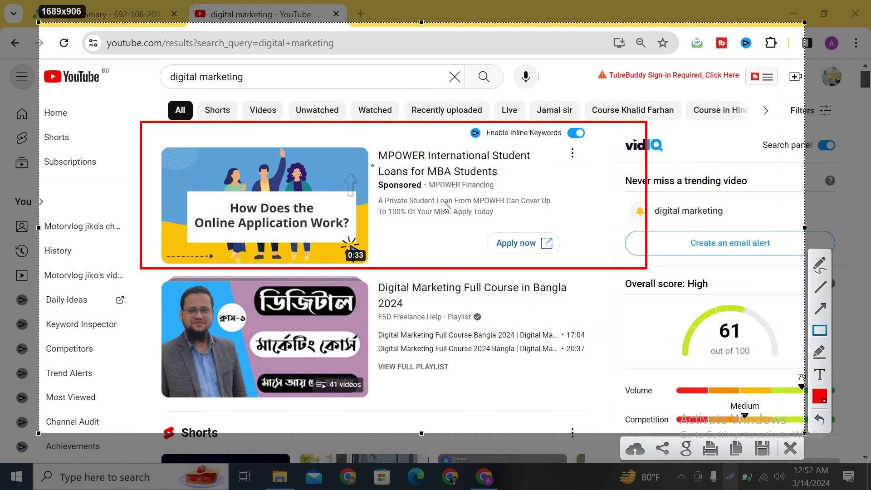
left_click_drag(443, 202, 372, 165)
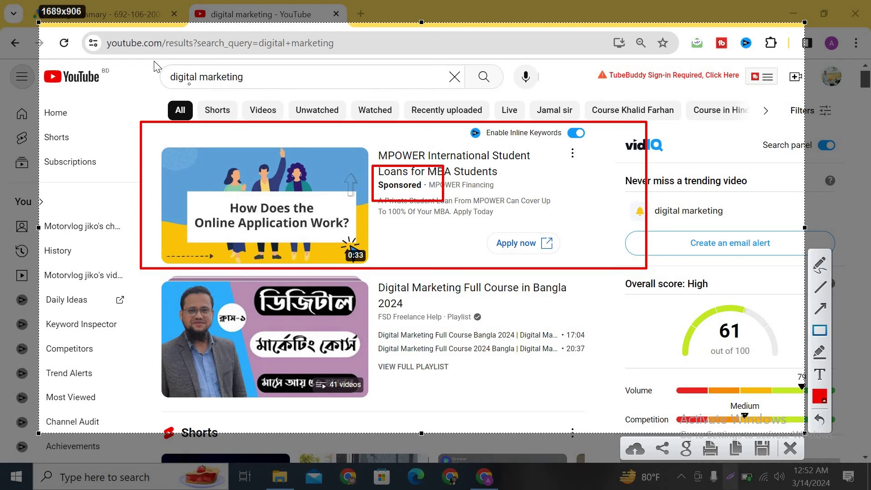
left_click_drag(154, 60, 292, 91)
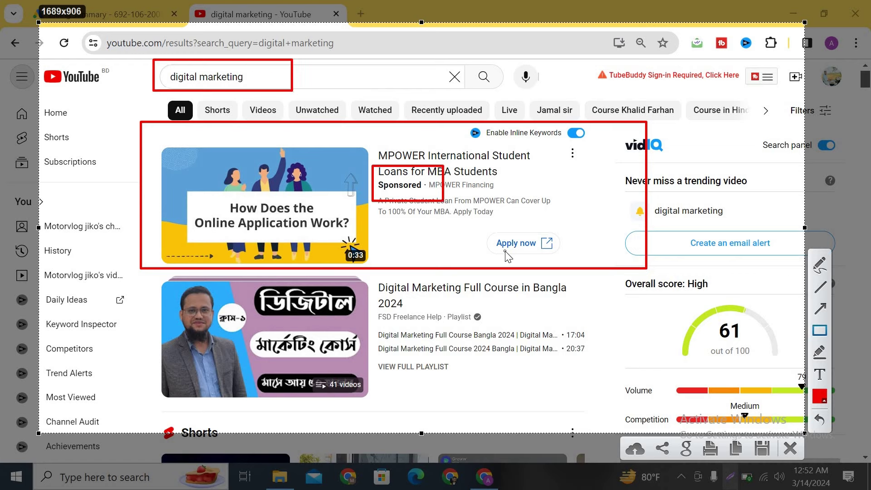
left_click(790, 449)
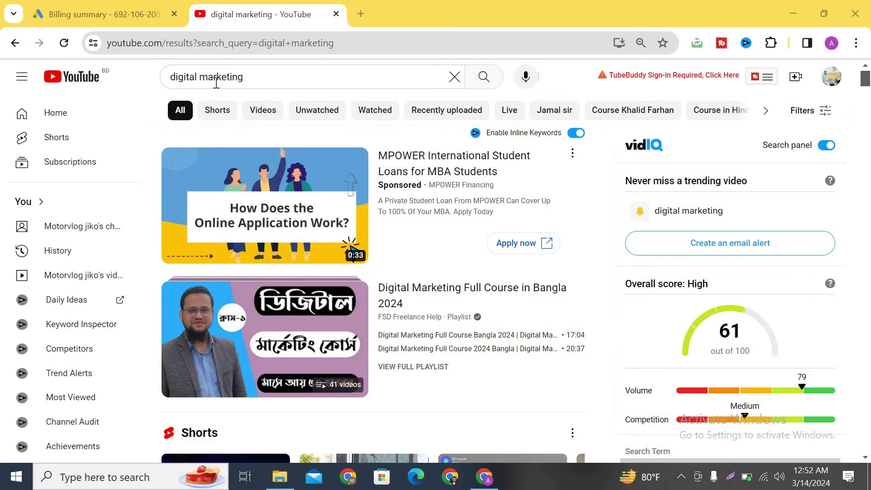
left_click(171, 81)
key("ctrl+a")
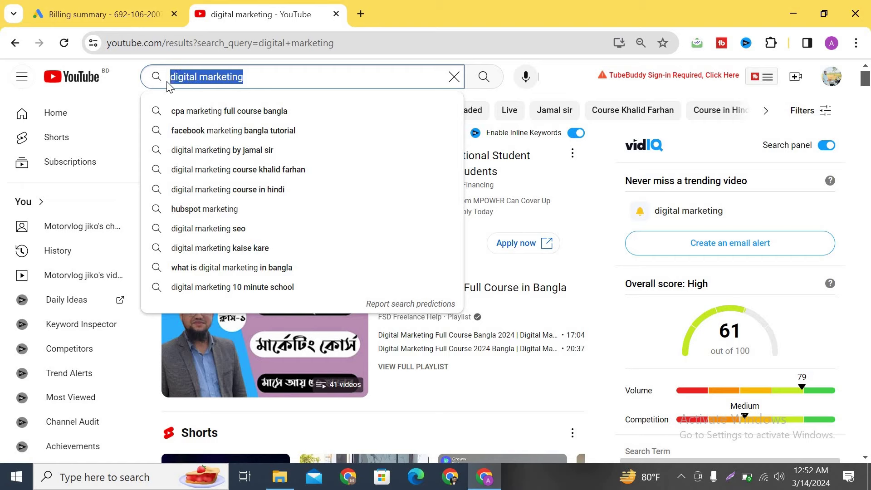
left_click(257, 76)
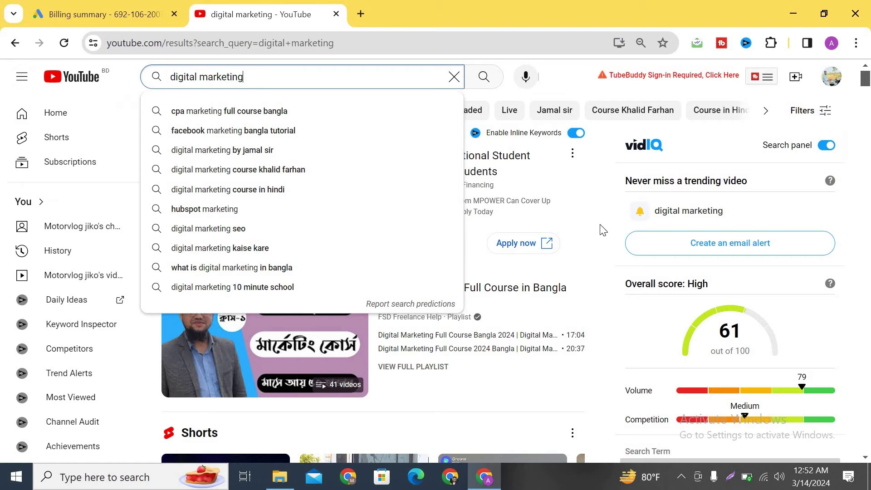
left_click(466, 173)
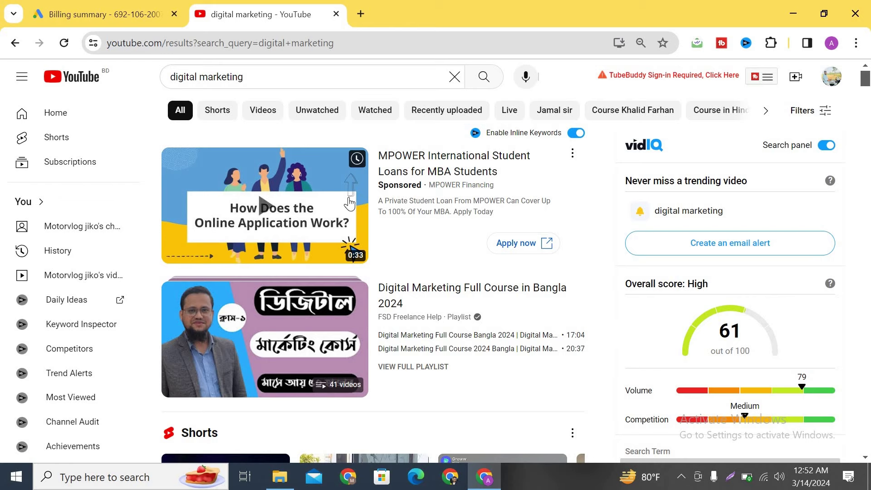
triple_click(257, 75)
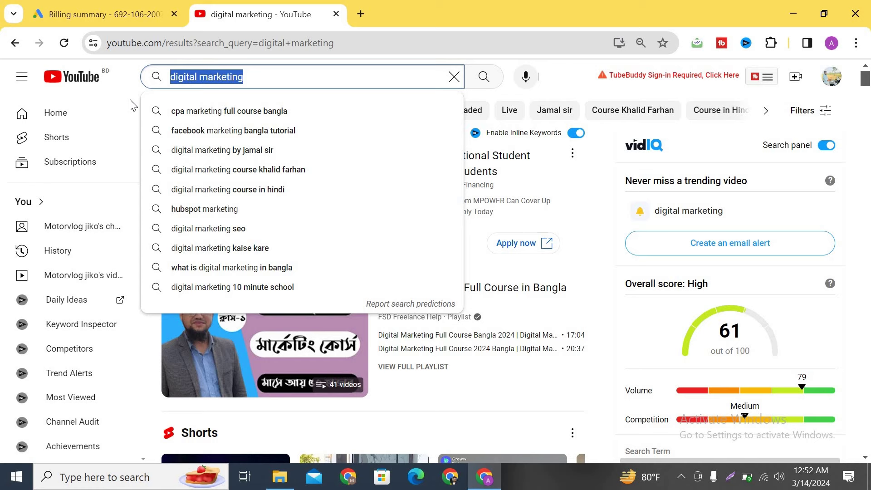
left_click(135, 105)
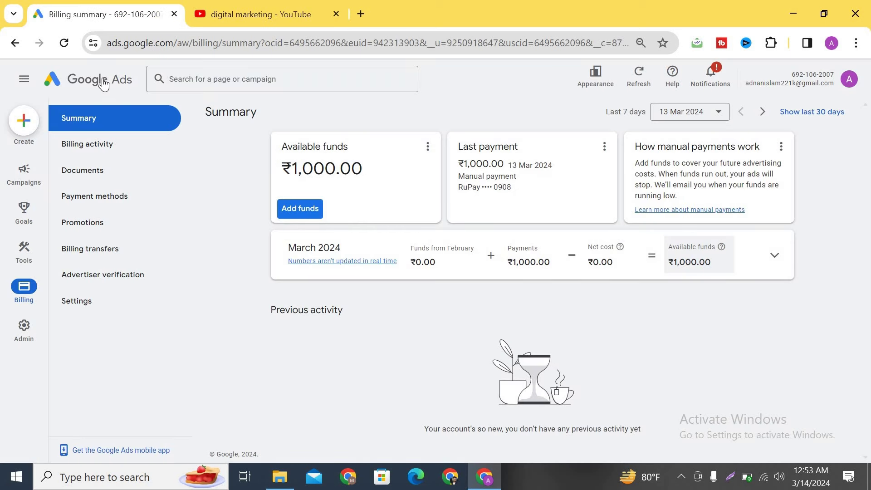
- Switch to Google Ads and start a new campaign with the objective "Create a campaign without a goal's guidance"
left_click(99, 93)
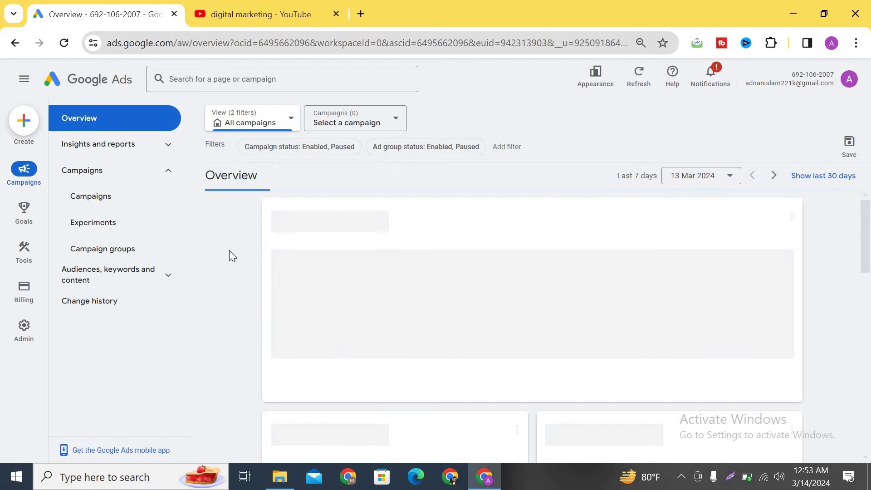
left_click(308, 216)
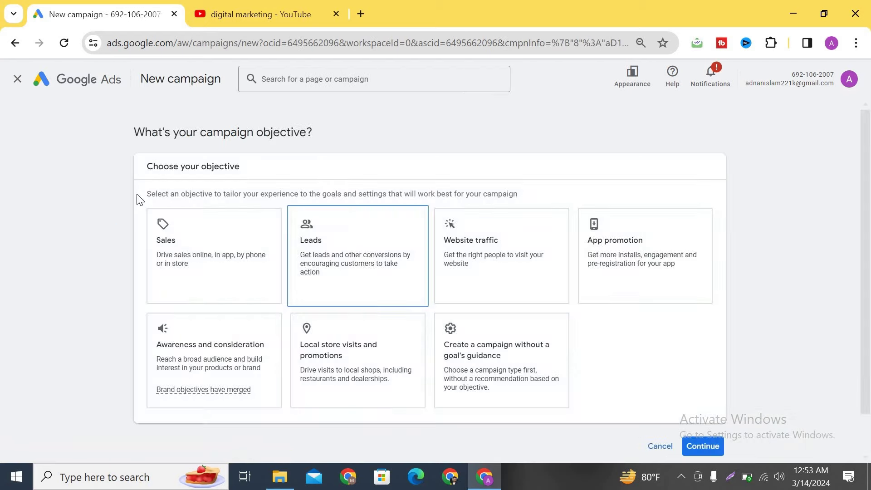
left_click(214, 403)
left_click(479, 363)
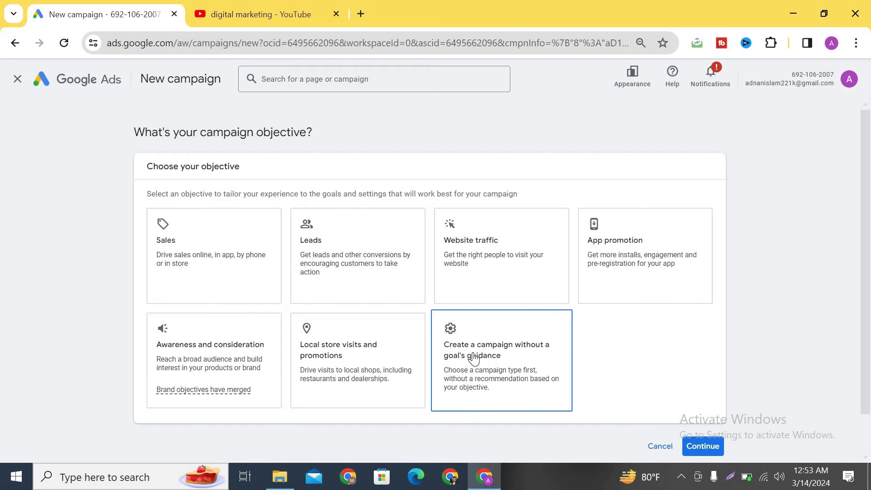
- Choose the Video campaign type with the Video views subtype and continue to the campaign settings
scroll(474, 358, "down", 1)
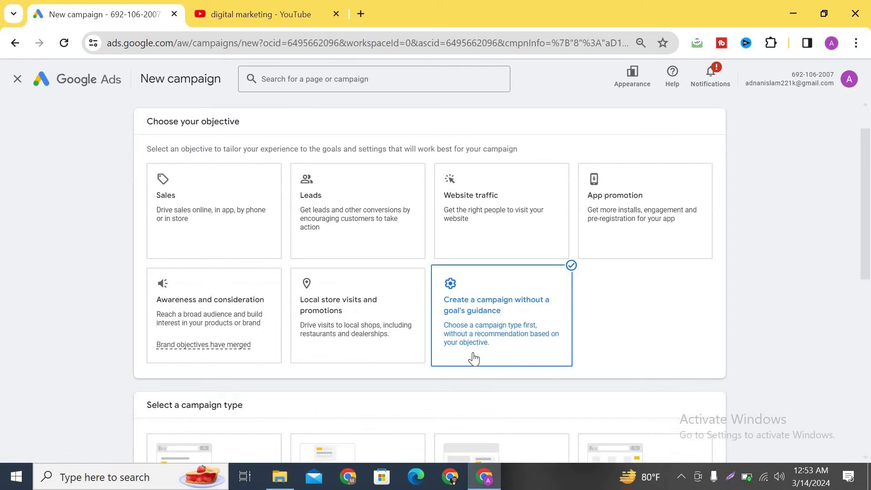
scroll(566, 331, "down", 7)
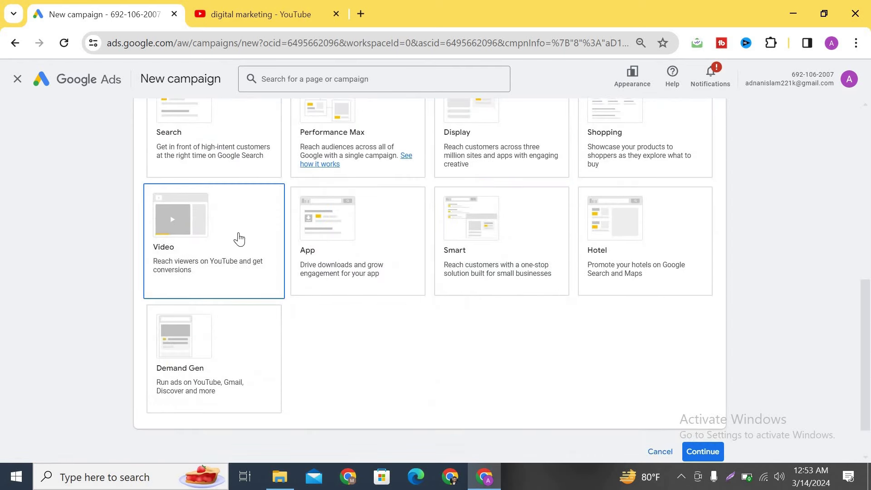
left_click(233, 253)
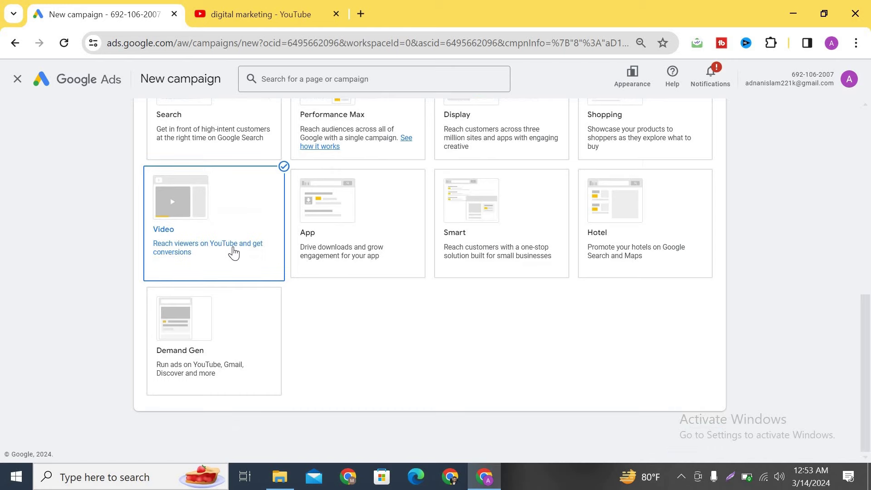
scroll(423, 223, "down", 5)
scroll(424, 222, "down", 1)
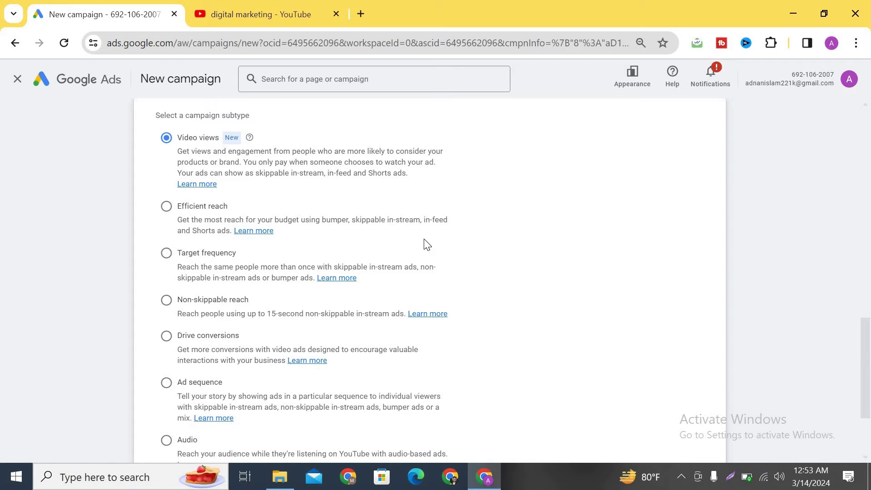
scroll(427, 245, "down", 2)
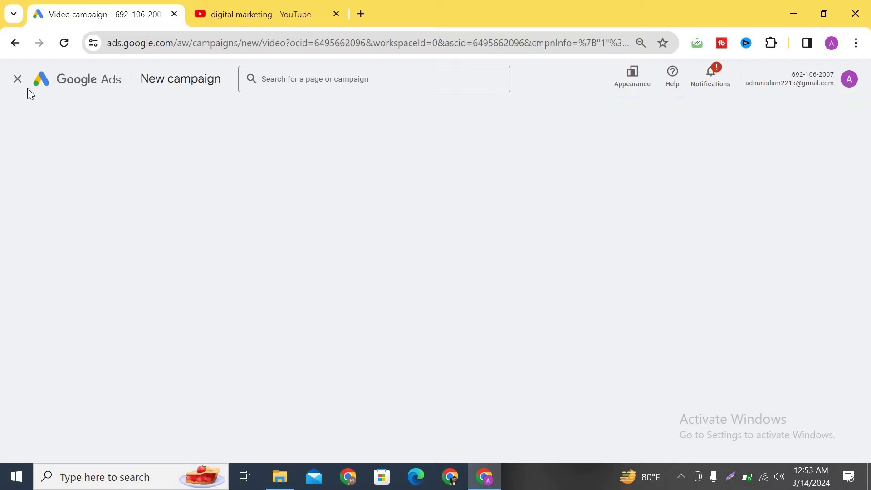
- Rename the campaign as "ঘরে বসে অনলাইনে আয় করুন 1"
left_click(165, 239)
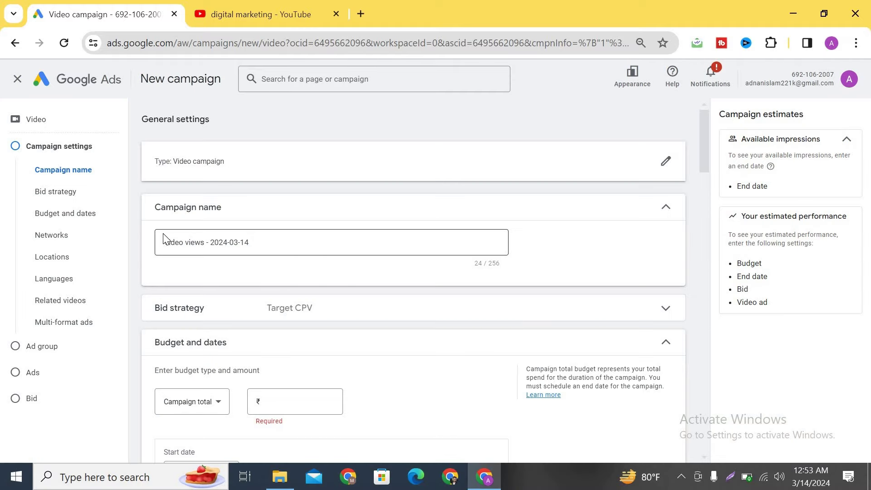
triple_click(159, 229)
key("BackSpace")
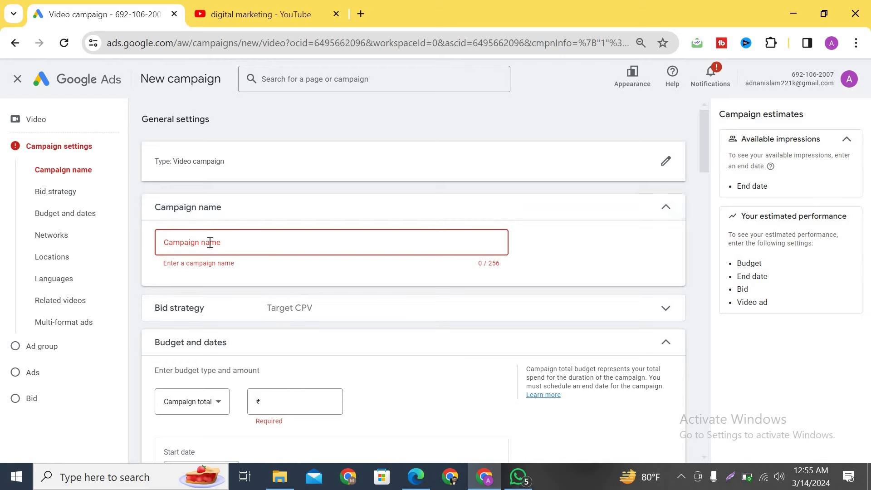
type("ঘরে বসে অনলাইনে আয় করুন")
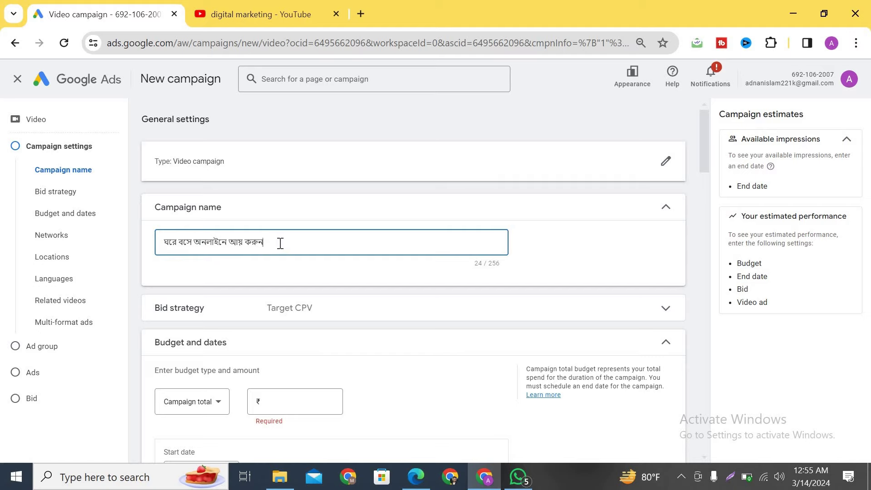
type("1")
- Change the budget type to Daily and set the amount to ₹200
scroll(416, 270, "down", 3)
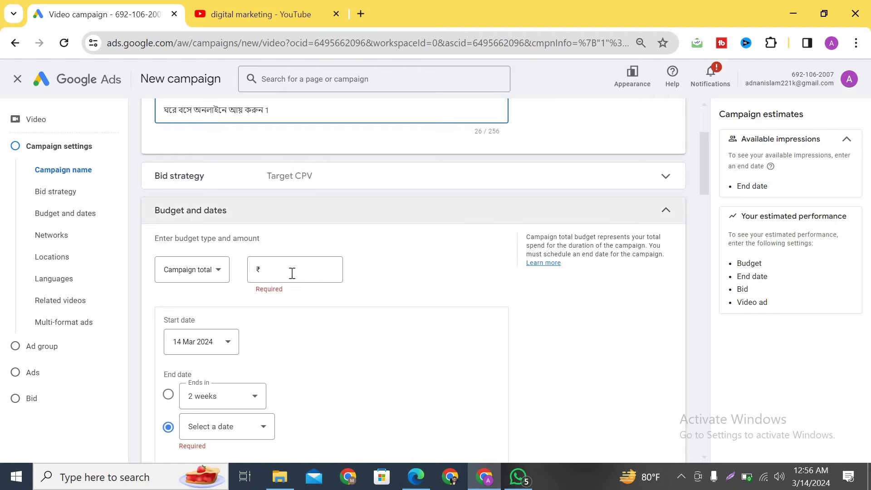
left_click(219, 274)
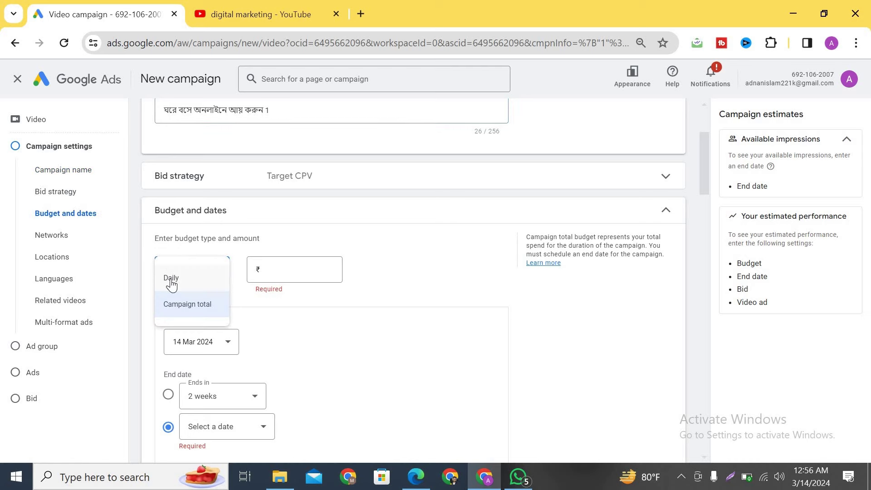
left_click(171, 277)
left_click(321, 268)
type("200")
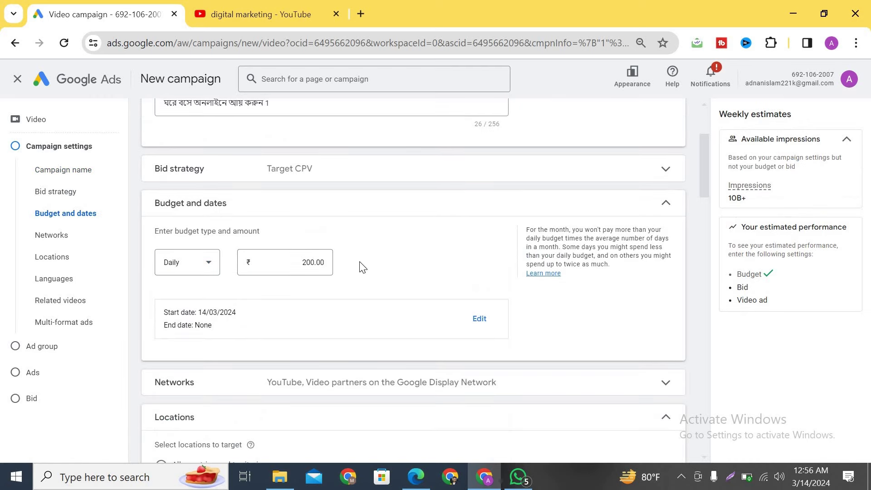
- Set the campaign's target location to another location, searching for "bangla" and targeting the country Bangladesh
scroll(362, 267, "down", 2)
scroll(365, 213, "down", 2)
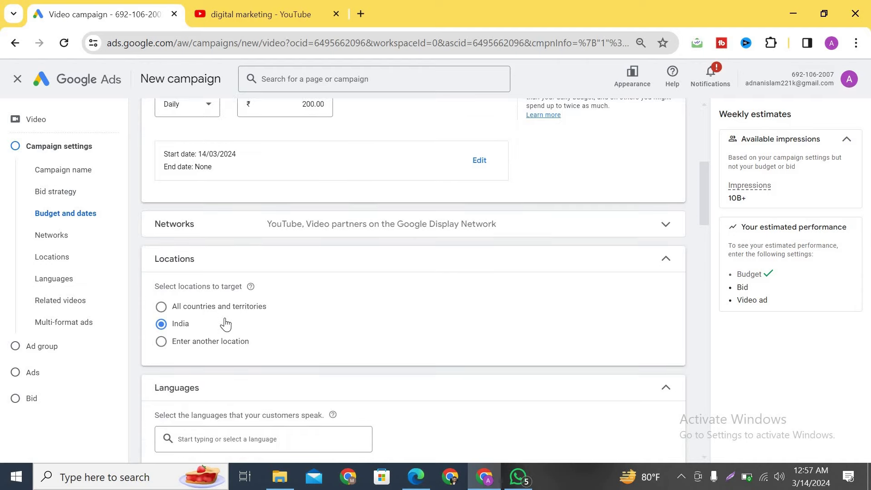
left_click(162, 320)
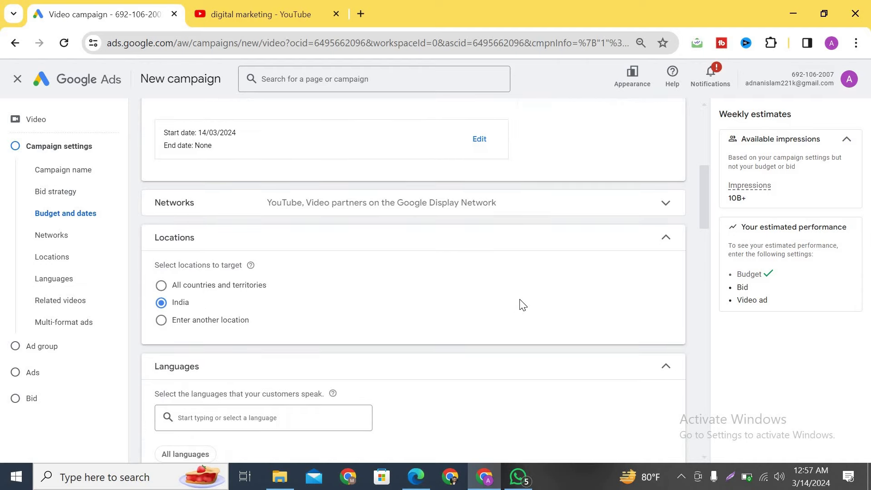
scroll(353, 302, "down", 1)
scroll(312, 301, "down", 1)
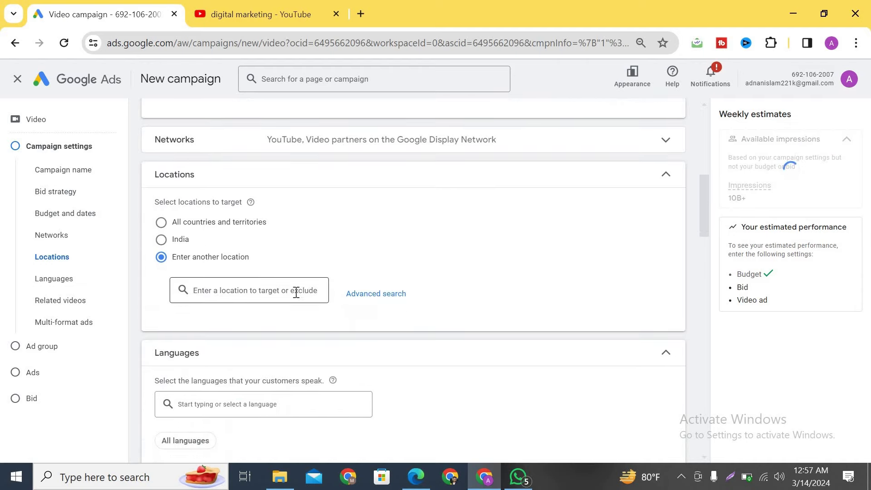
left_click(295, 292)
type("bangla")
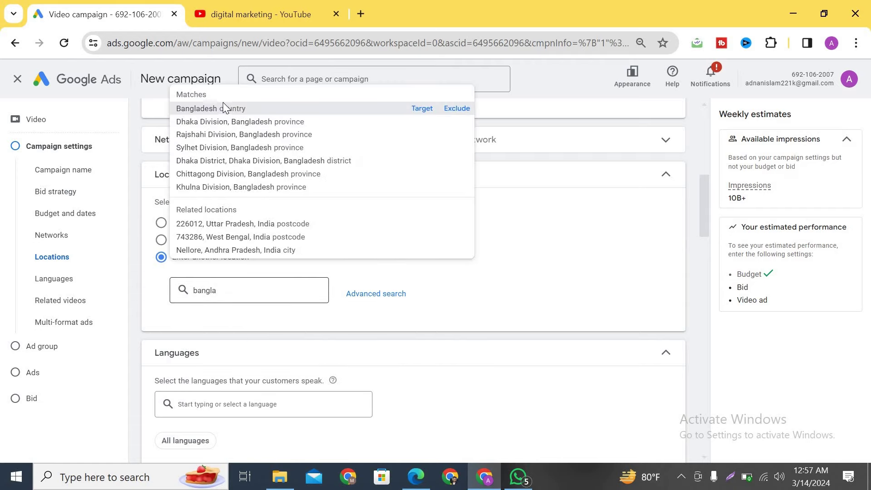
left_click(224, 107)
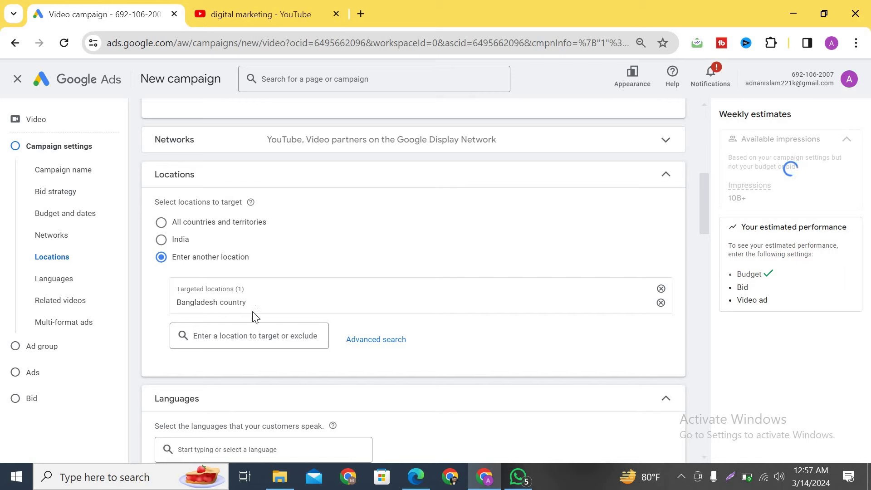
- Review the campaign's Languages and Related videos settings and collapse both sections
scroll(354, 291, "down", 2)
scroll(317, 281, "down", 2)
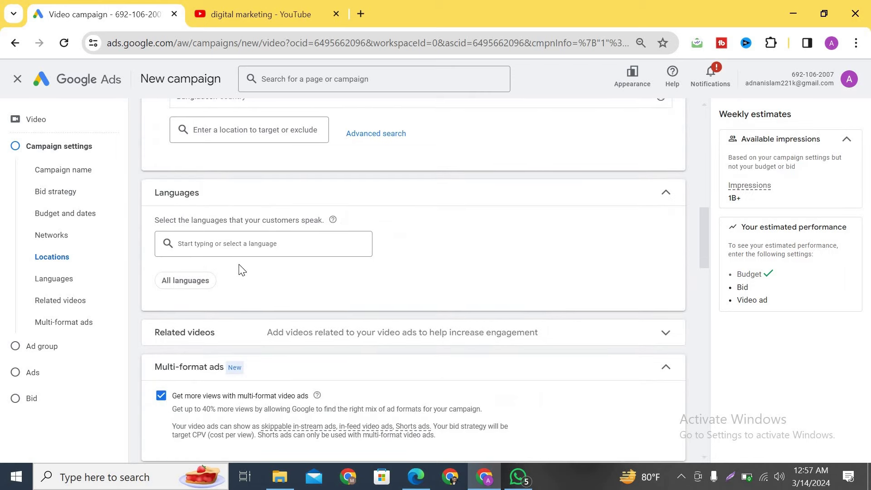
left_click(198, 242)
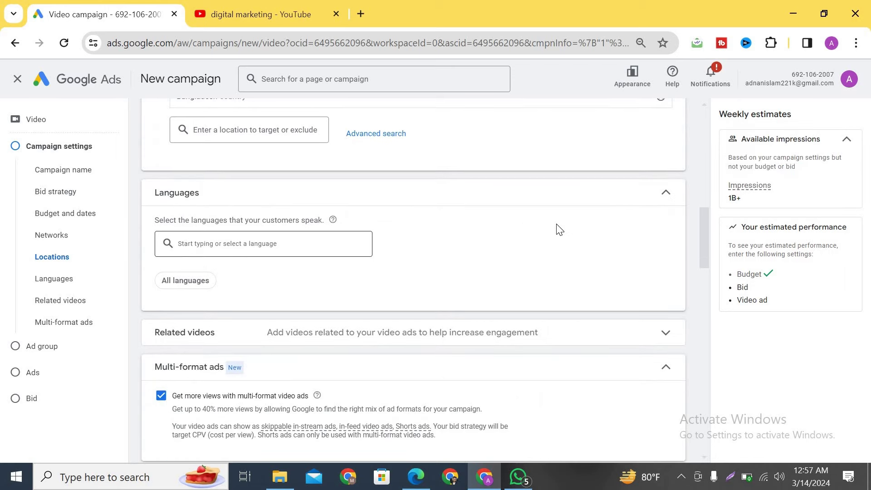
left_click(663, 194)
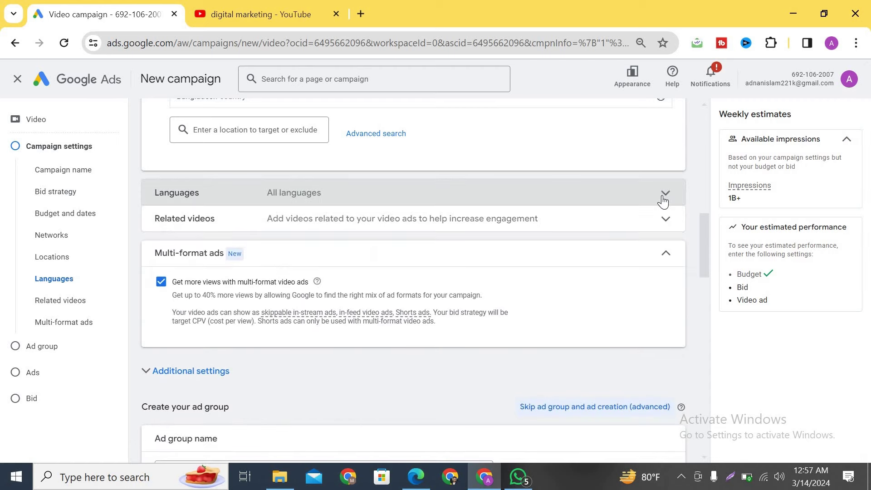
left_click(186, 223)
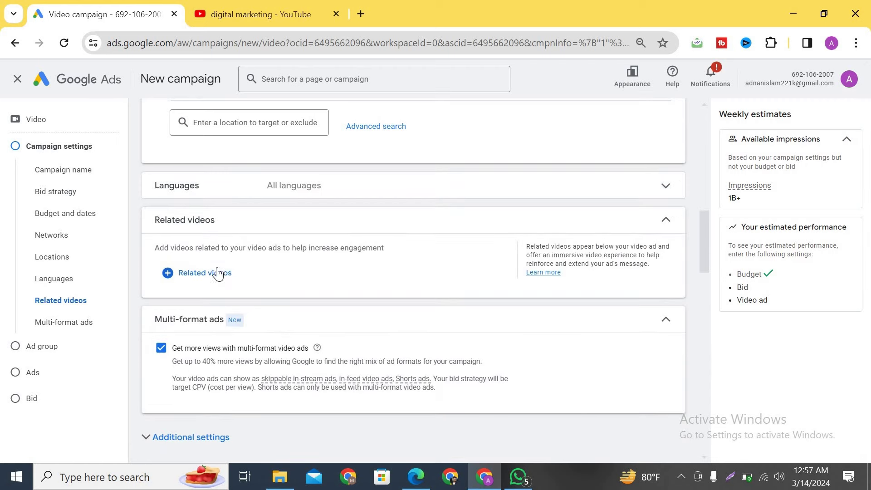
left_click(664, 222)
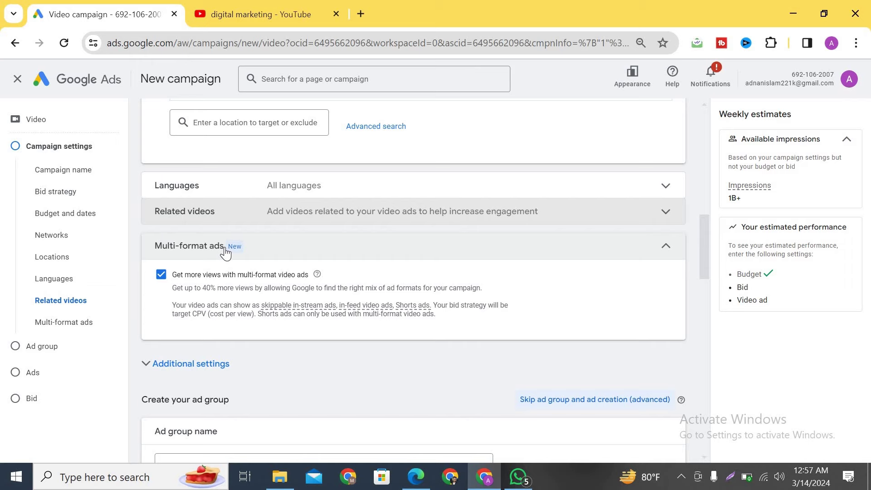
- Turn off the option to get more views with multi-format video ads and collapse its section
left_click(161, 275)
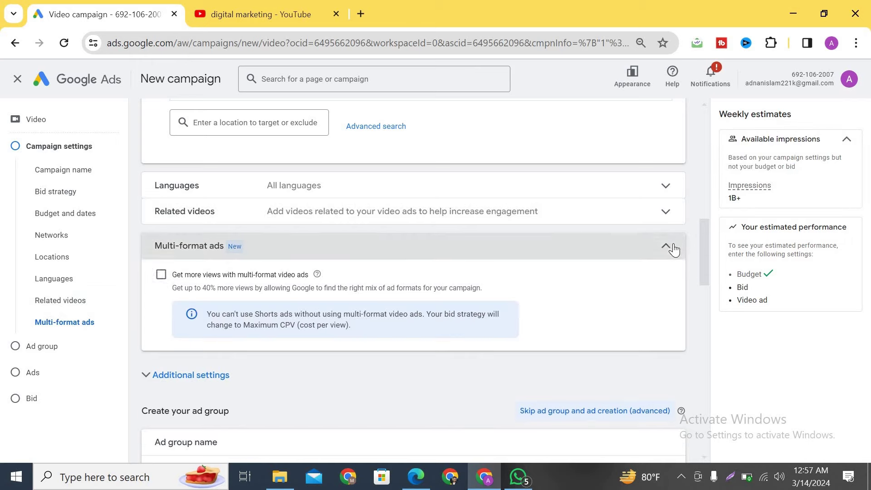
left_click(671, 248)
scroll(203, 258, "down", 1)
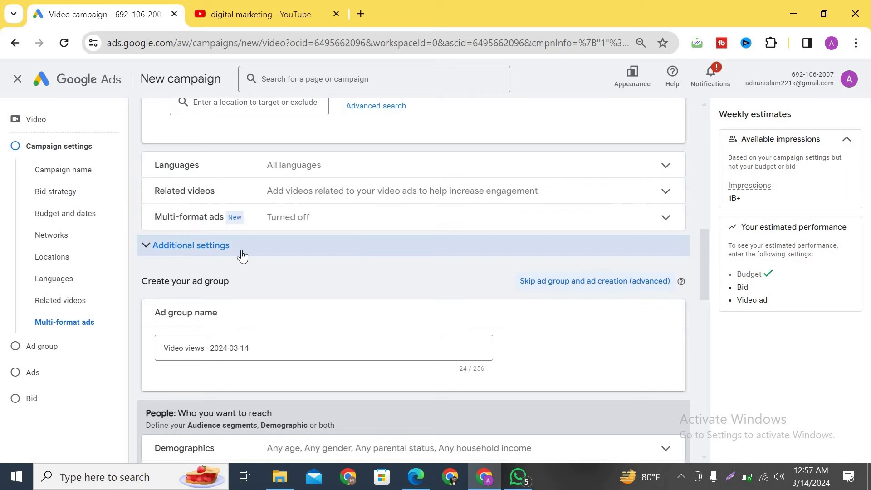
- In the additional settings, set specific device targeting to computers, mobile phones and tablets, excluding TV screens
left_click(213, 254)
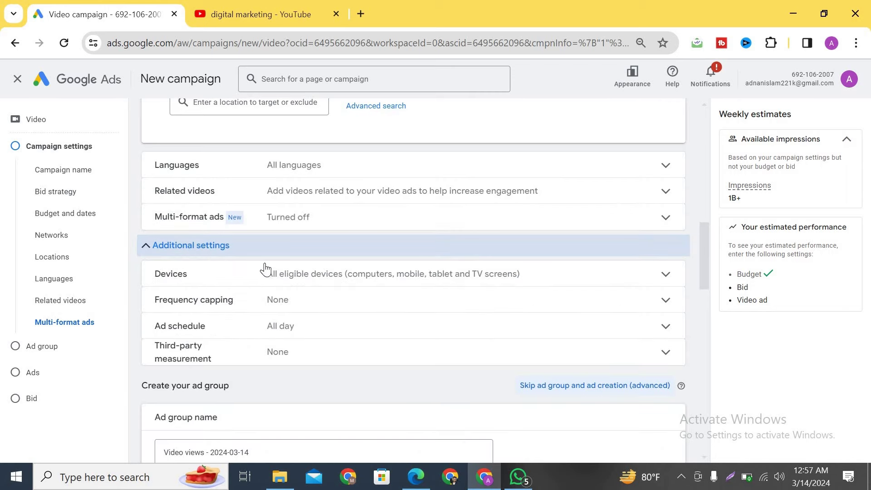
left_click(234, 272)
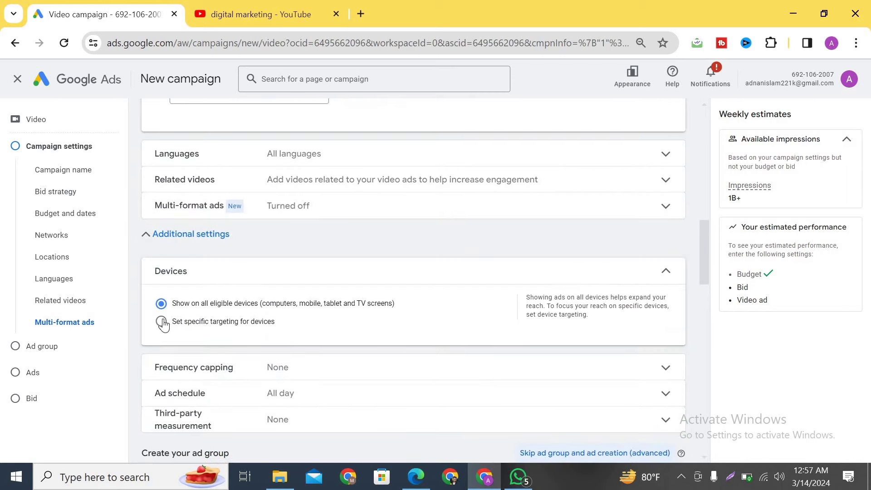
left_click(249, 321)
scroll(267, 320, "down", 2)
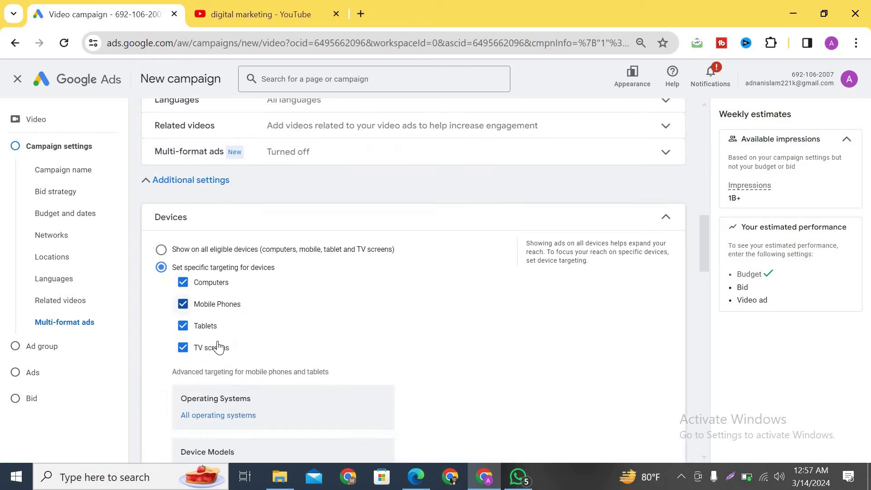
left_click(241, 335)
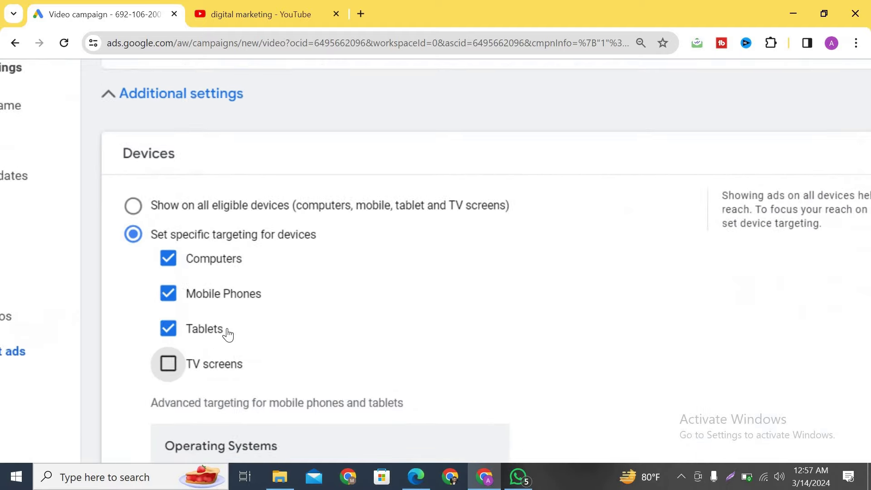
key("ctrl+0")
key("ctrl+plus")
key("ctrl+plus")
key("ctrl+plus")
key("ctrl+plus")
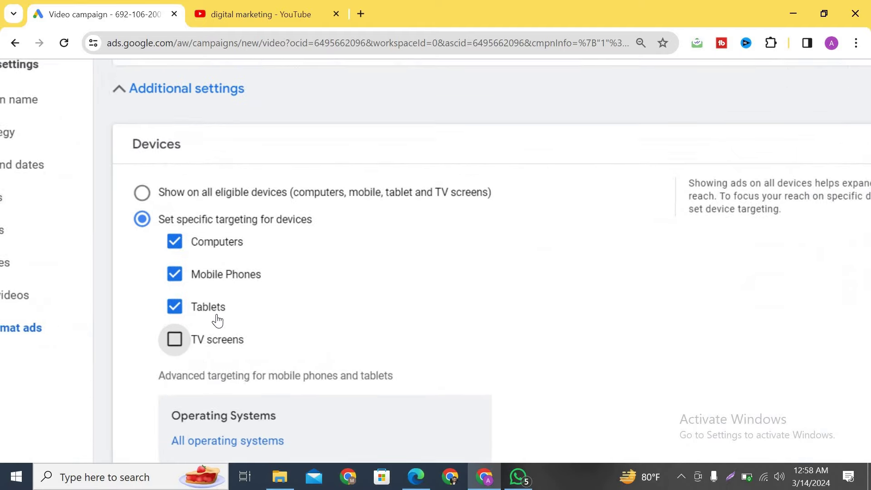
key("ctrl+0")
scroll(540, 208, "down", 3)
scroll(665, 182, "up", 2)
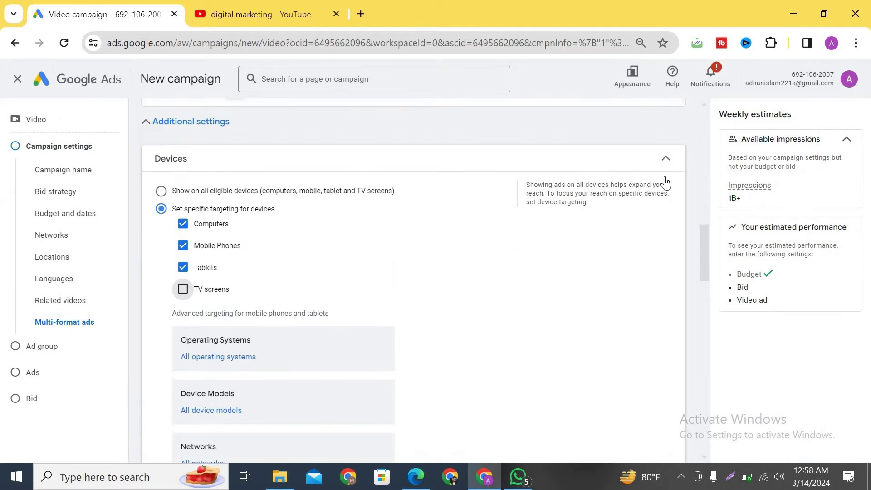
left_click(665, 177)
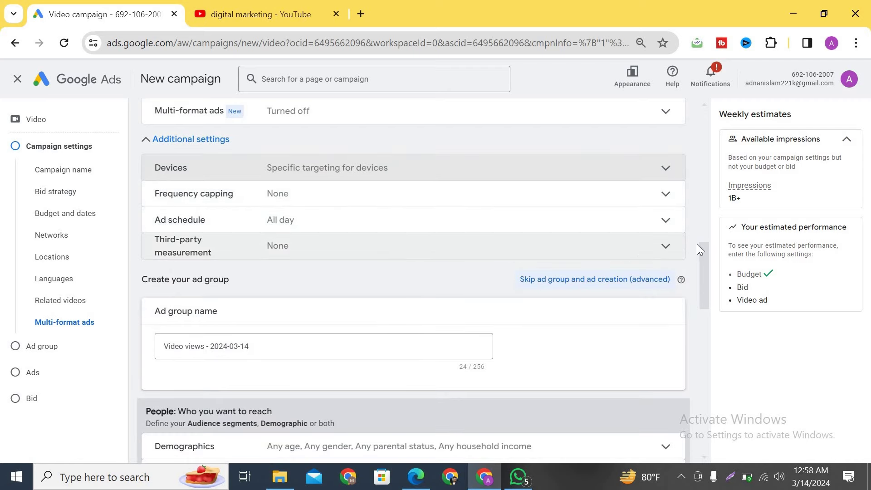
- Rename the ad group as "ঘরে বসে group", copying the first two words from the campaign name
scroll(350, 266, "down", 1)
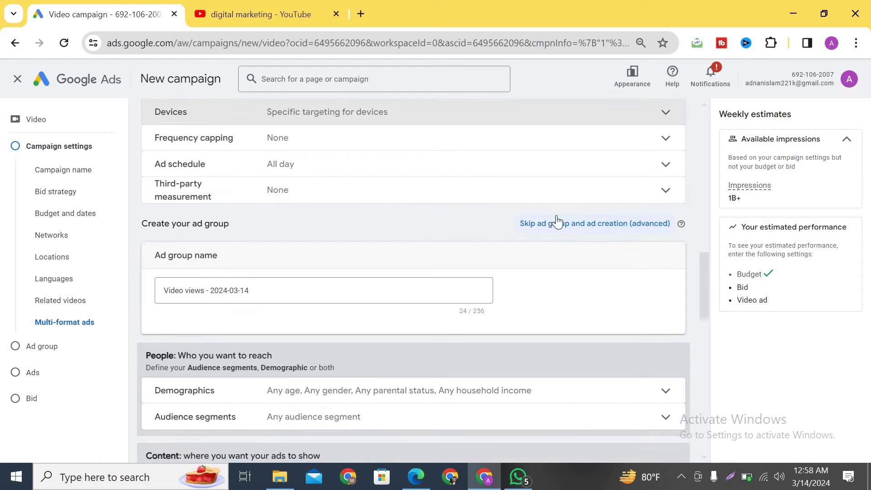
left_click(559, 222)
scroll(272, 289, "down", 1)
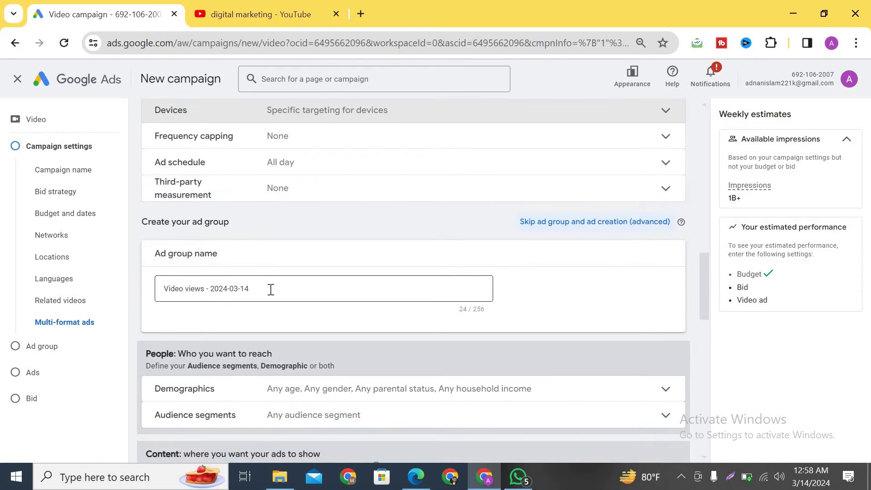
left_click(270, 288)
left_click_drag(250, 289, 161, 295)
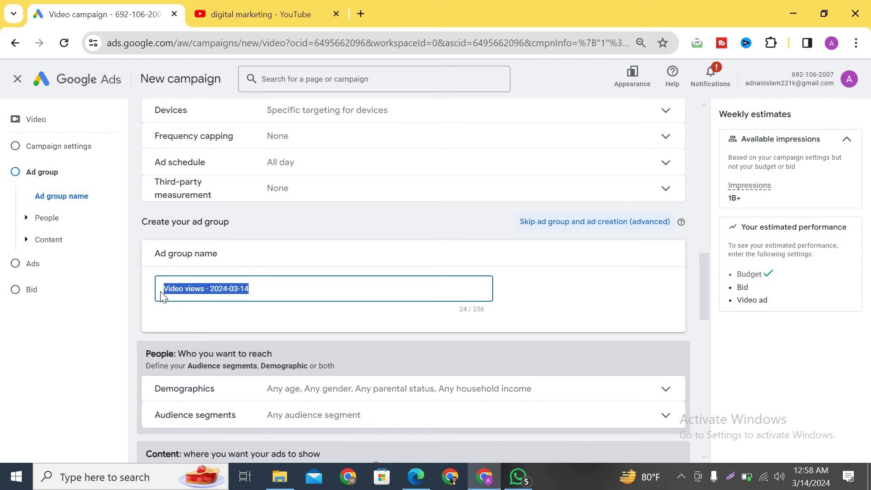
scroll(352, 250, "up", 15)
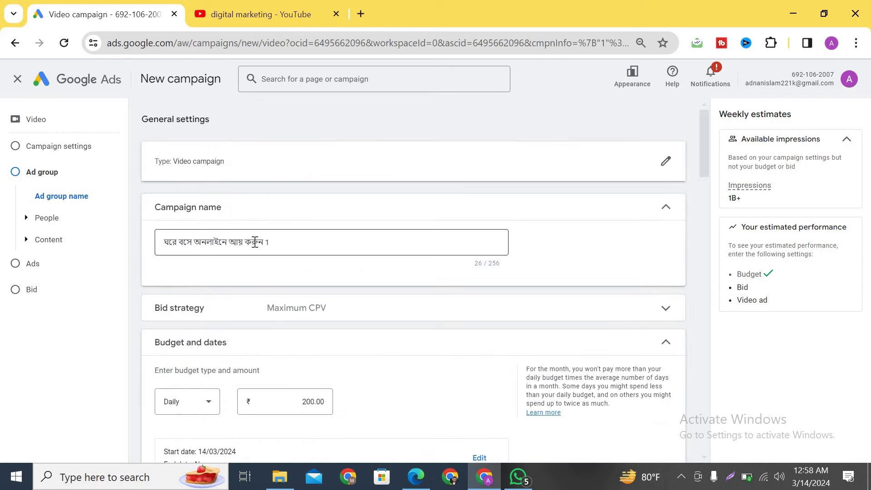
right_click(271, 242)
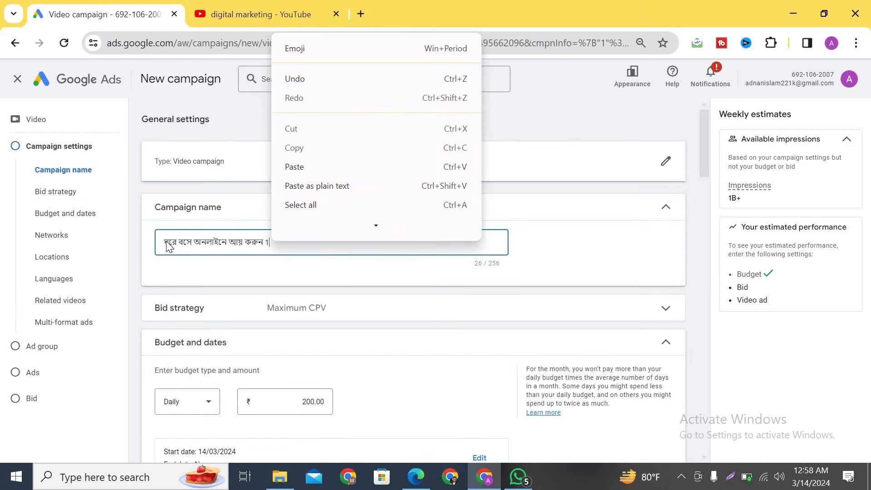
left_click_drag(165, 243, 195, 242)
key("ctrl+c")
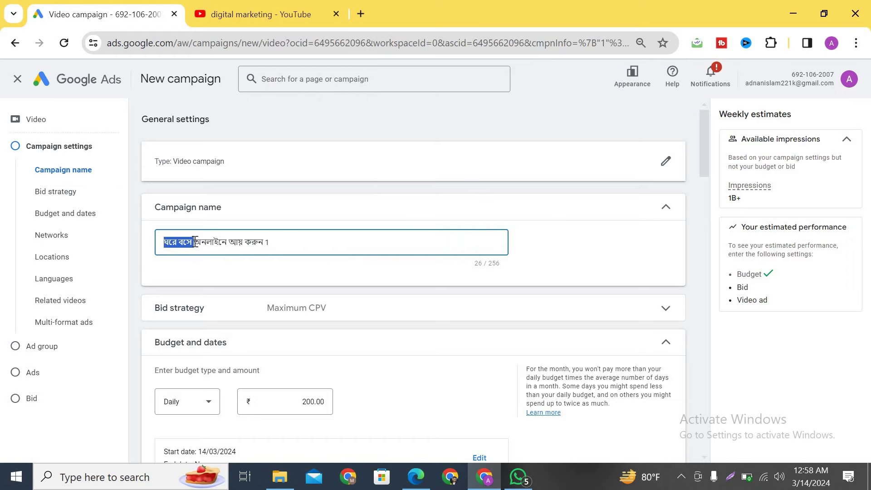
scroll(450, 295, "down", 15)
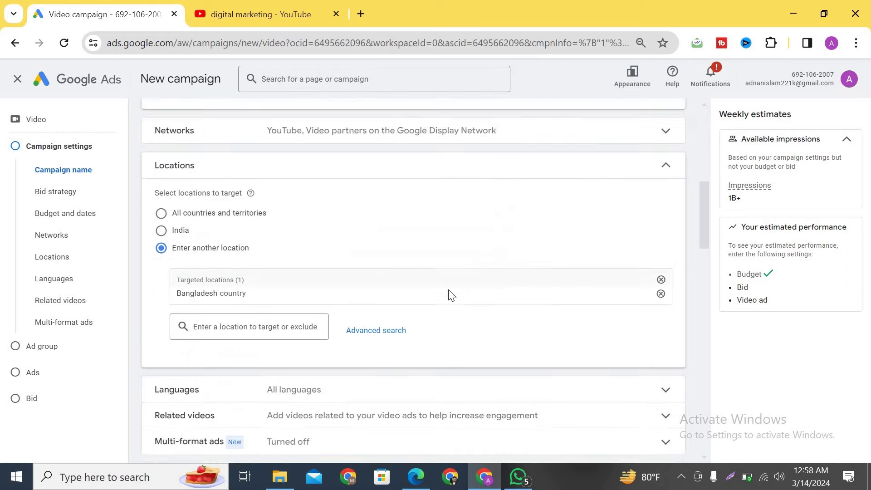
left_click(260, 184)
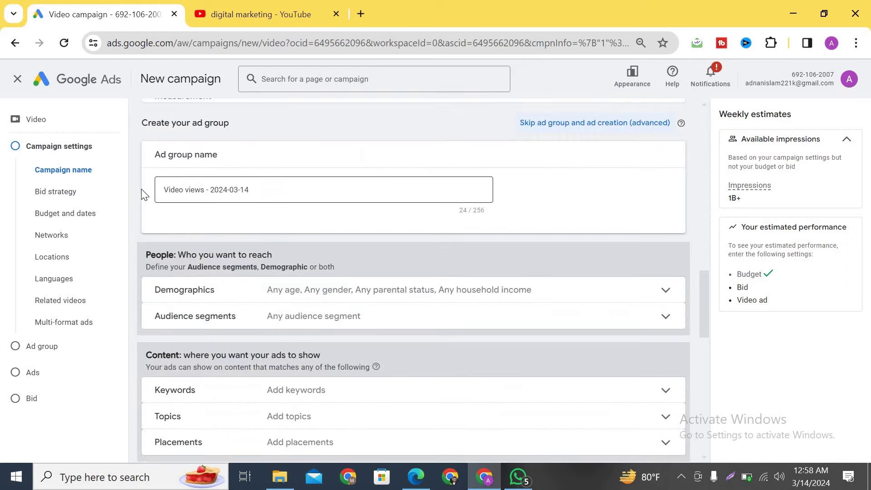
key("ctrl+a")
key("BackSpace")
key("ctrl+v")
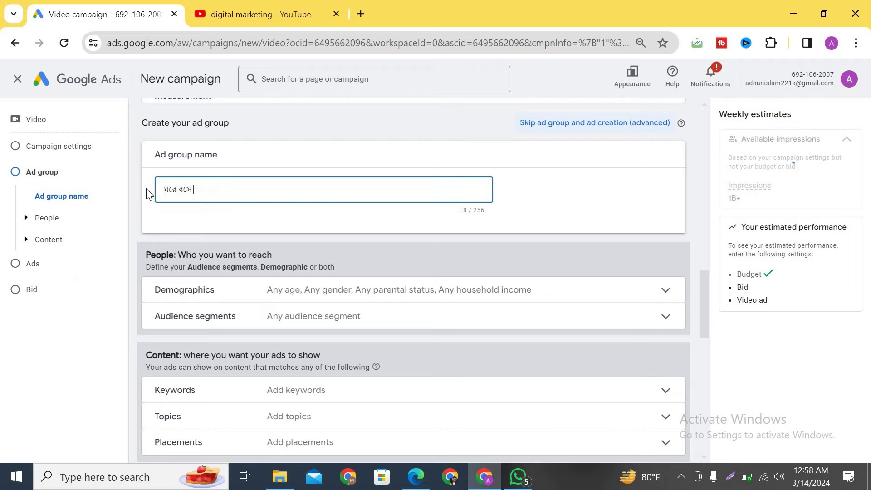
type("g")
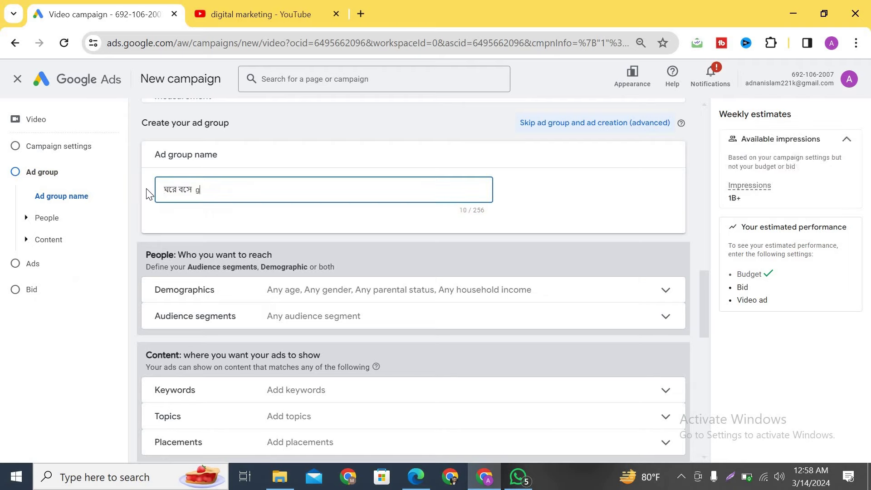
type("roup")
- In the ad group's demographics, exclude the Unknown gender and the ages 55 - 64, 65+ and Unknown
scroll(269, 210, "down", 2)
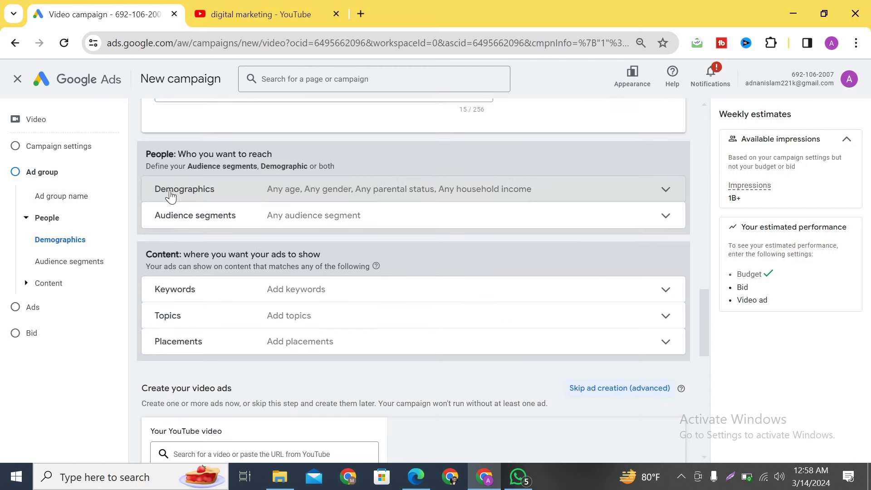
left_click(407, 195)
scroll(404, 195, "down", 1)
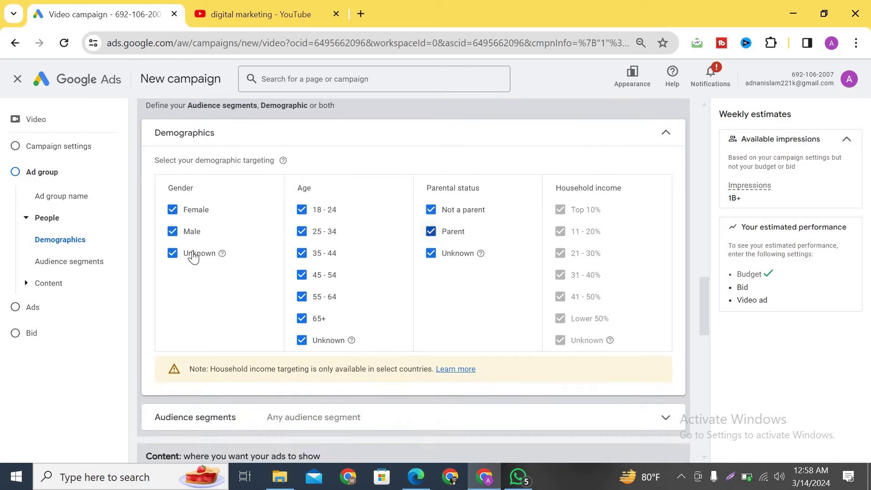
left_click(172, 252)
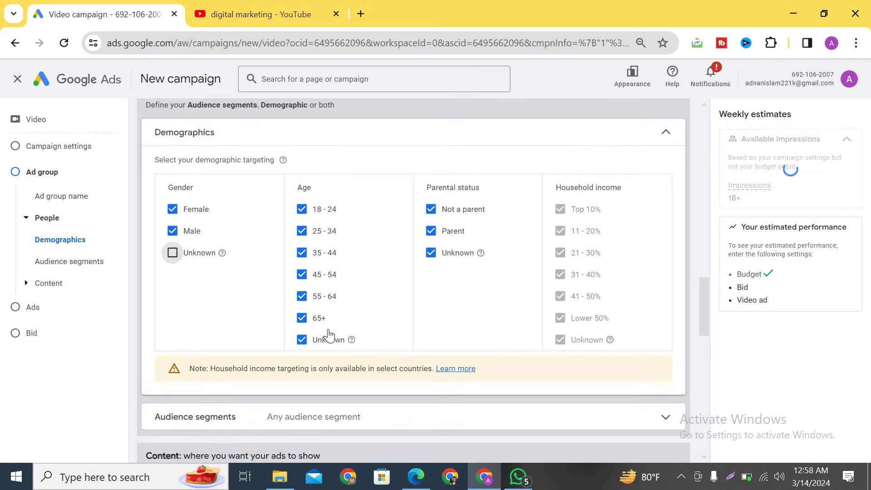
left_click(301, 318)
left_click(302, 296)
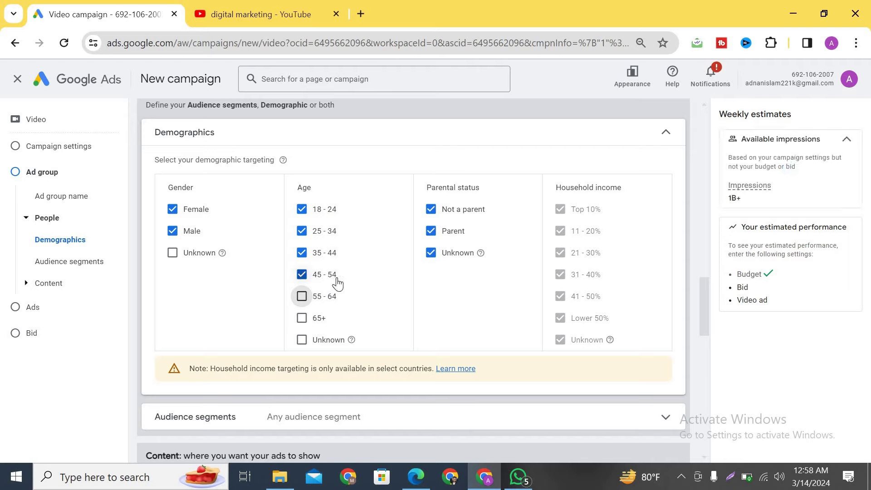
scroll(667, 130, "down", 1)
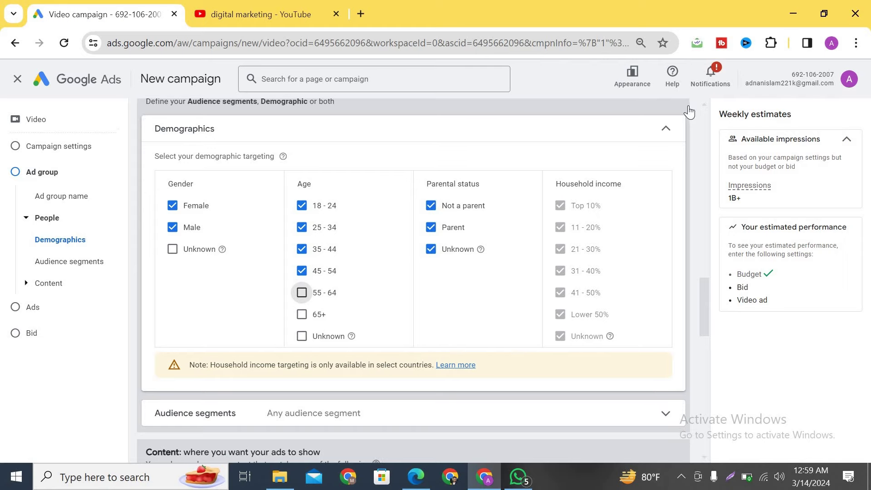
left_click(665, 125)
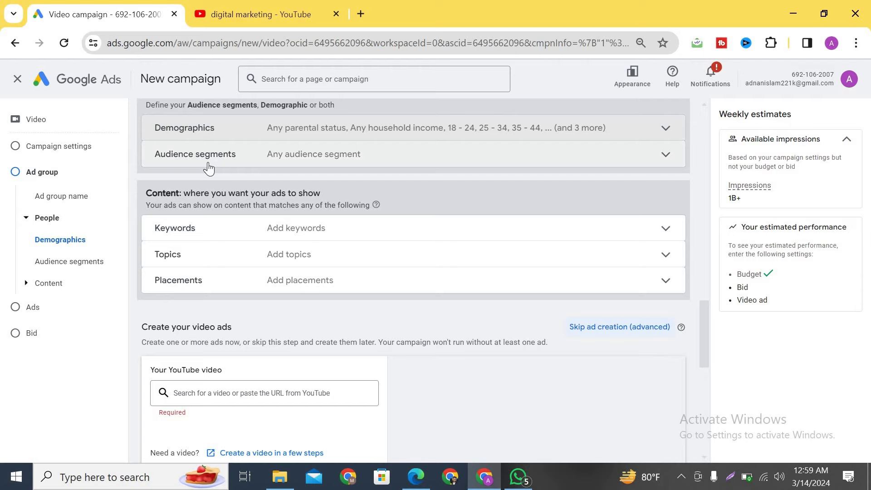
- Look at the ad group's audience segments options and collapse the section
left_click(332, 164)
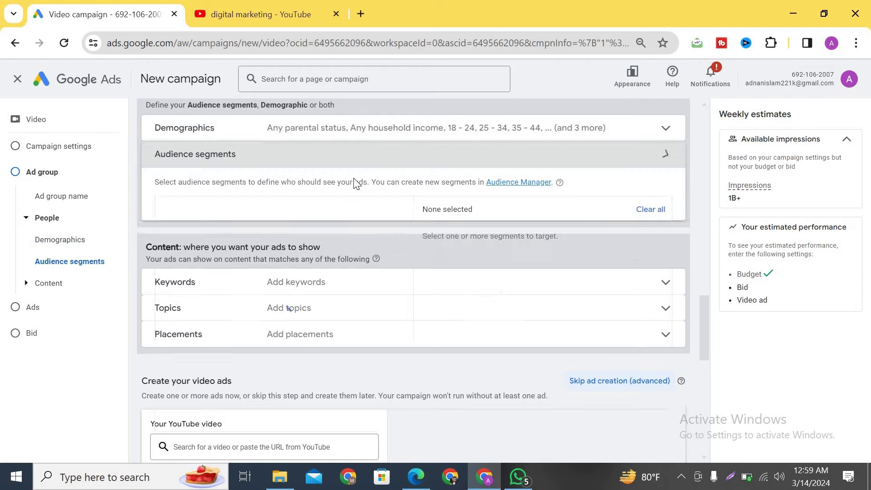
left_click(664, 168)
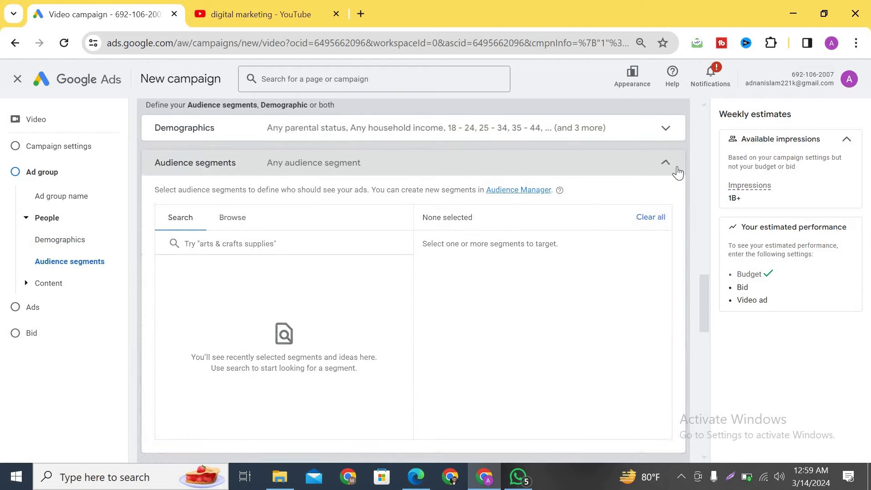
scroll(476, 267, "down", 1)
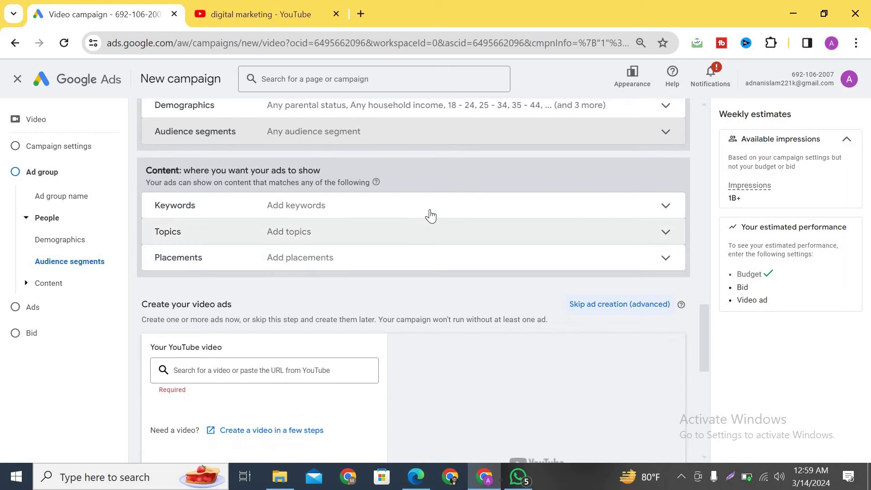
- Paste the prepared list of melbet keywords, such as "melbet promo code bangladesh" and "melbet account opening", into the ad group's content keywords and collapse the section
left_click(487, 213)
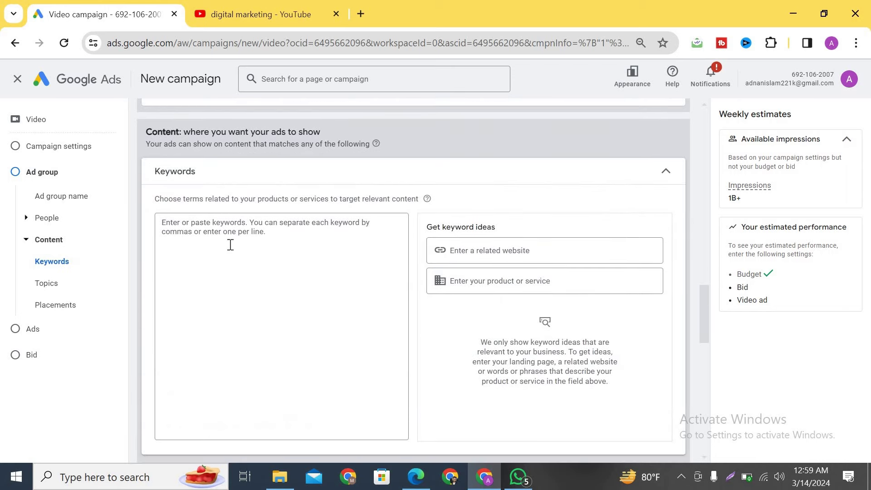
left_click(177, 230)
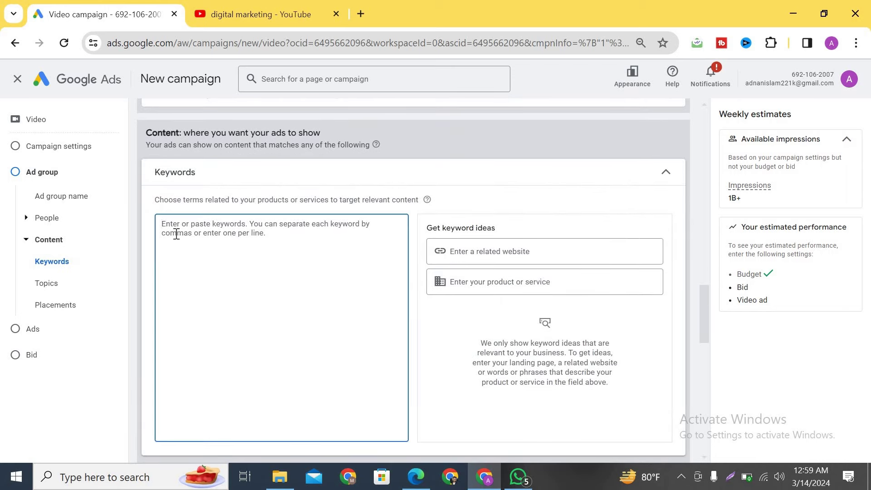
key("ctrl+v")
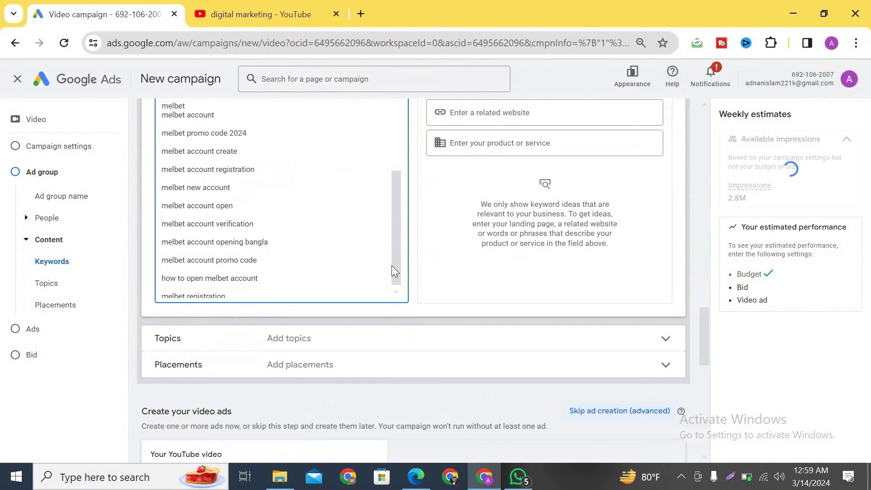
scroll(399, 242, "down", 3)
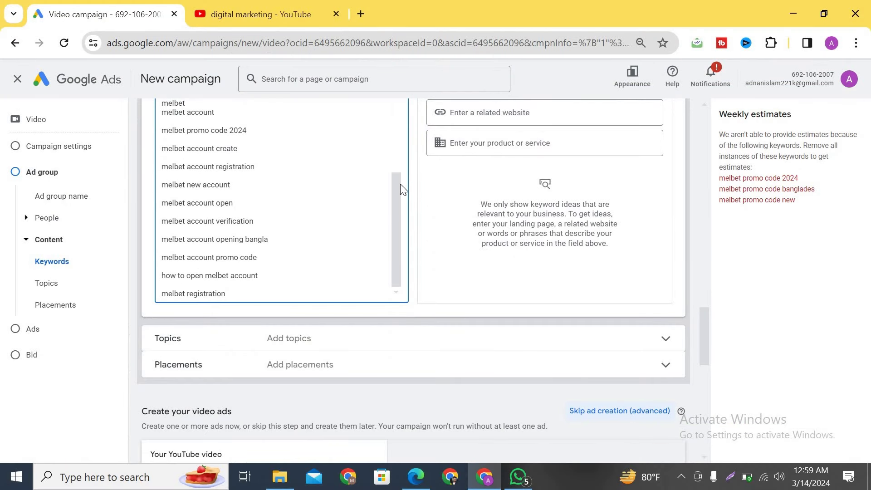
scroll(399, 189, "up", 4)
scroll(617, 294, "up", 5)
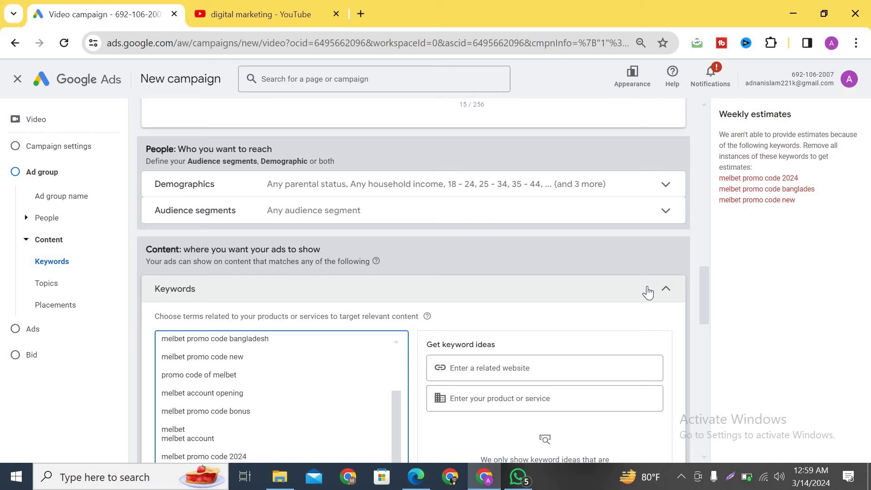
left_click(646, 291)
- Add the SUCCESS ZONE YouTube channel to the ad group's placements, clear the placement search and collapse the section
scroll(316, 311, "down", 1)
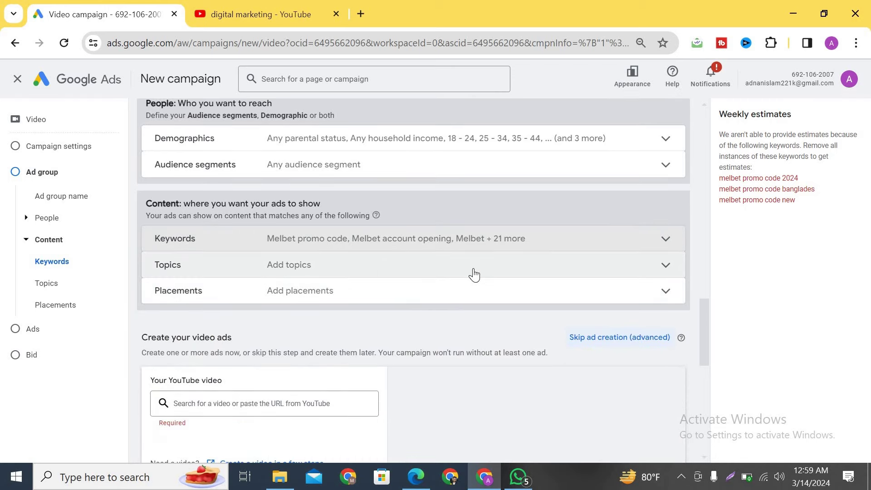
left_click(472, 293)
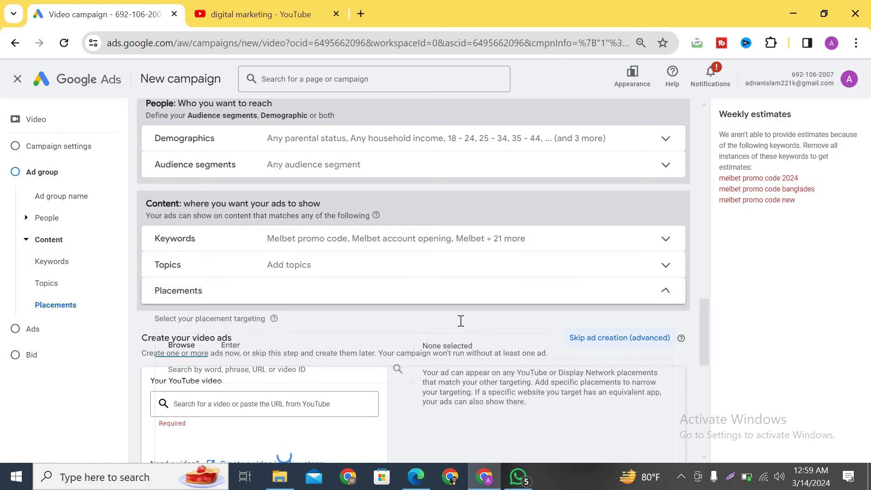
scroll(386, 266, "down", 2)
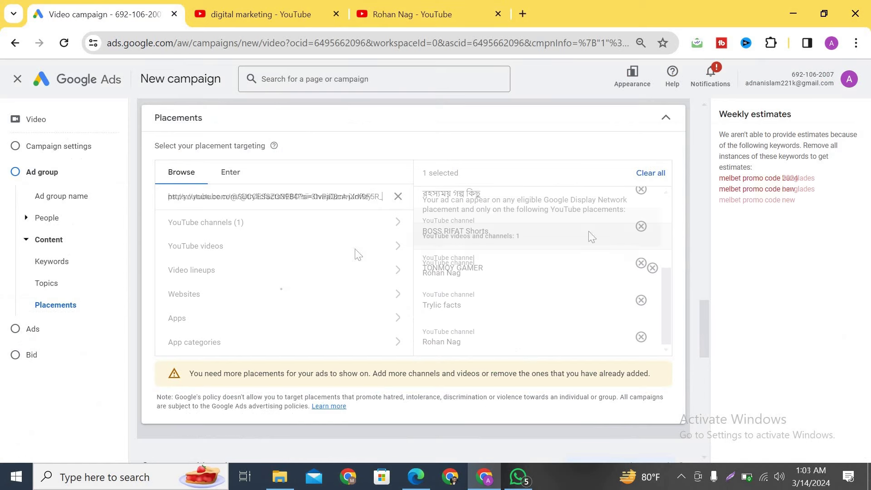
scroll(671, 243, "up", 5)
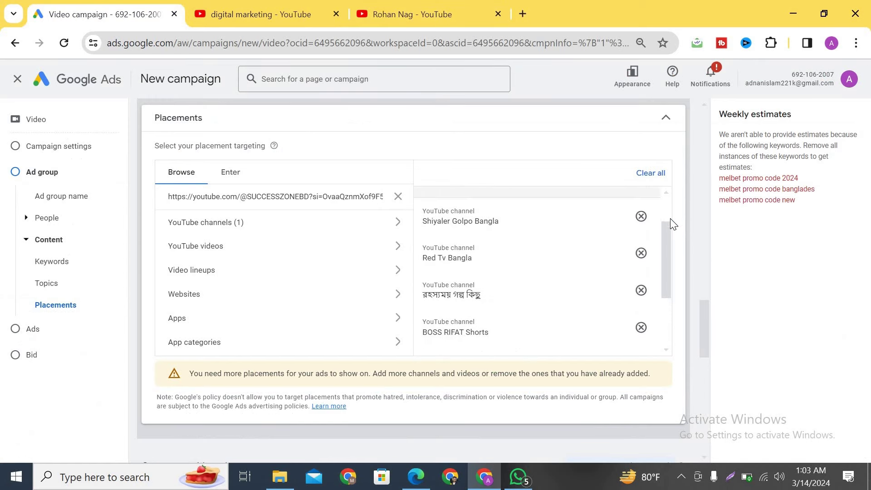
scroll(653, 309, "down", 4)
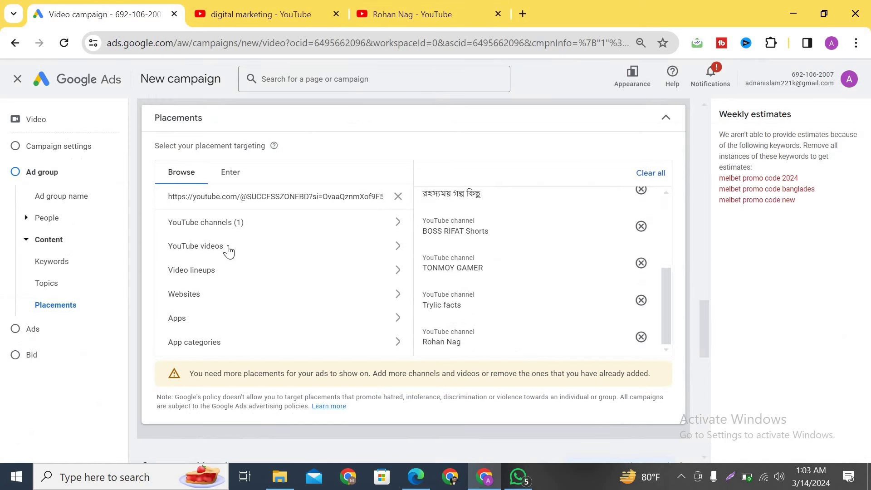
left_click(261, 221)
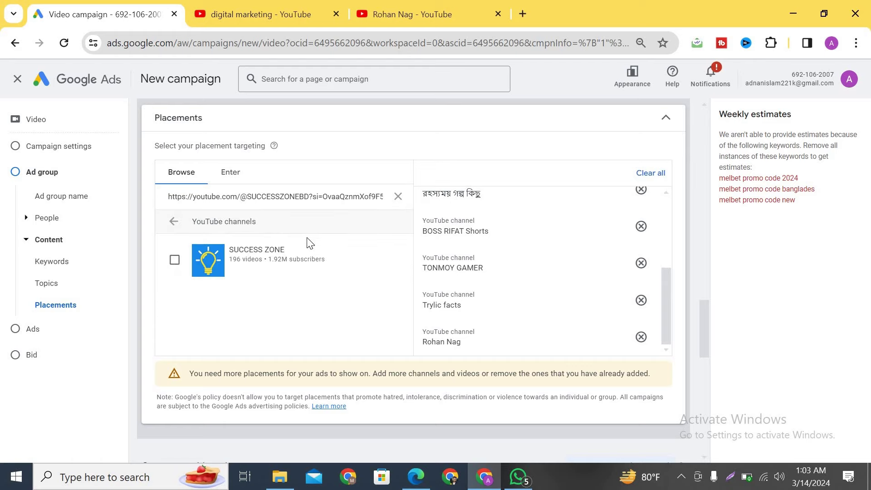
left_click(175, 261)
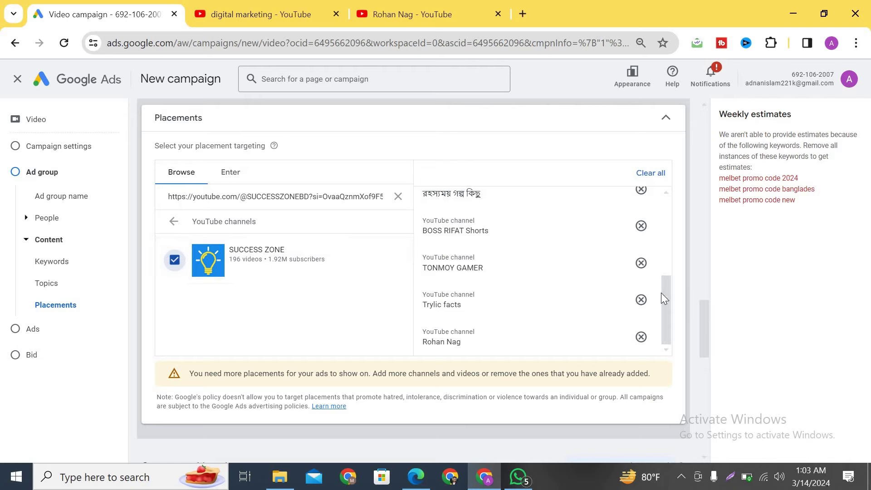
left_click_drag(660, 318, 666, 240)
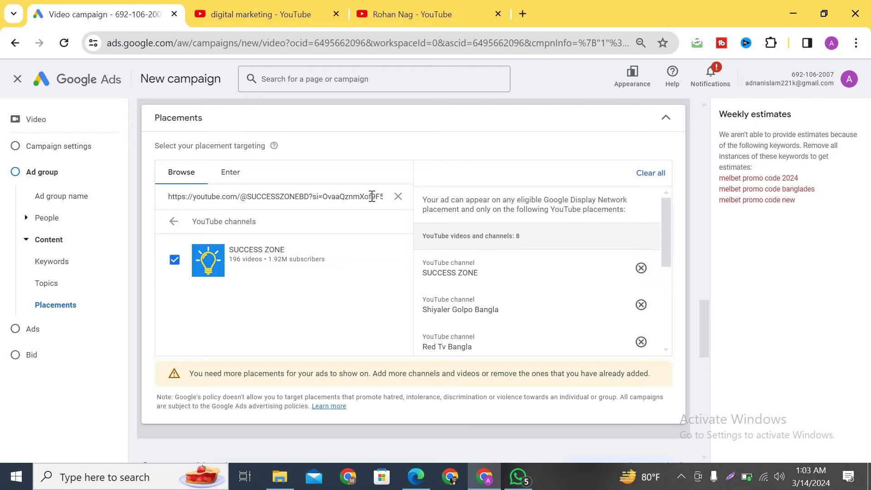
left_click(393, 199)
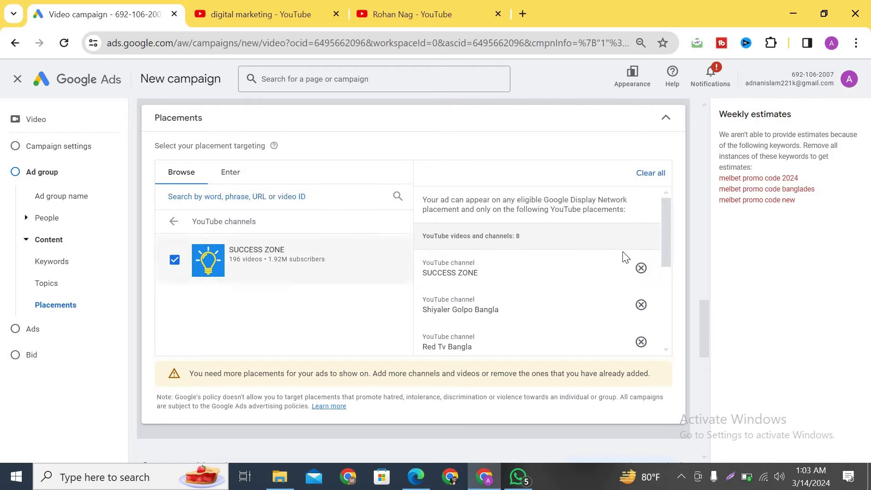
left_click(667, 117)
left_click(204, 219)
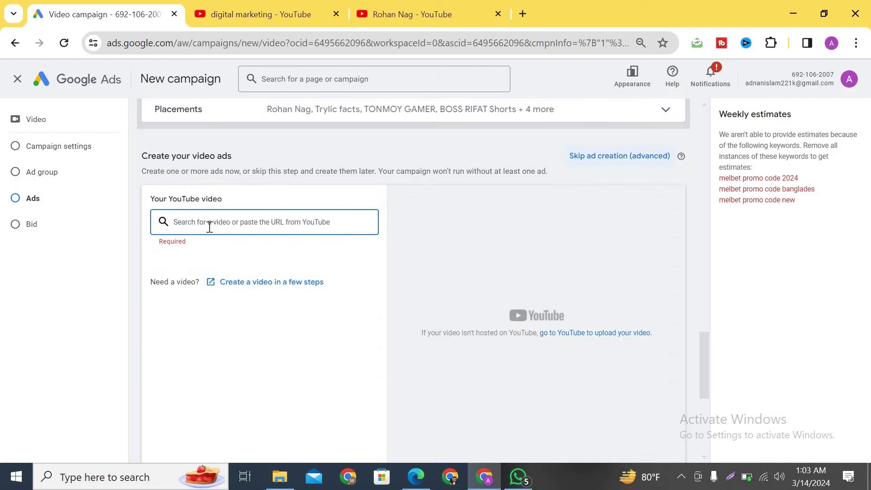
type("https://youtu.be/IBli4SxaF2g?si=xEb_dXyKU2xYLNRB")
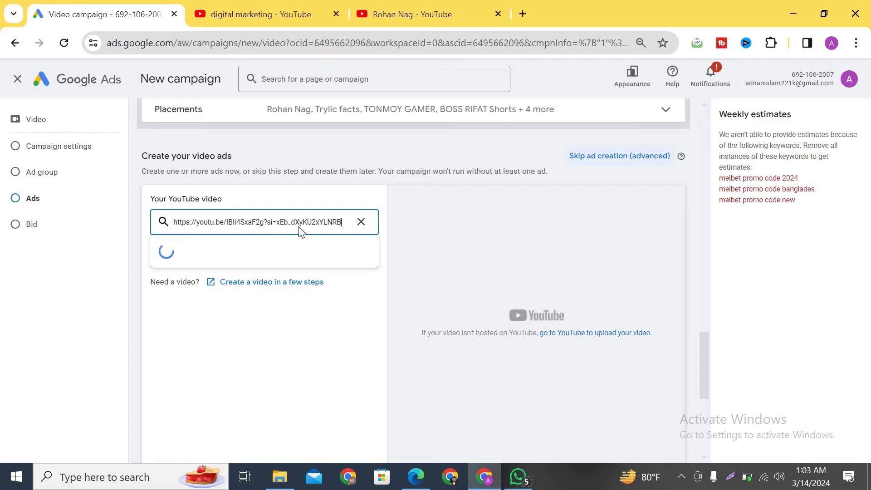
left_click(186, 253)
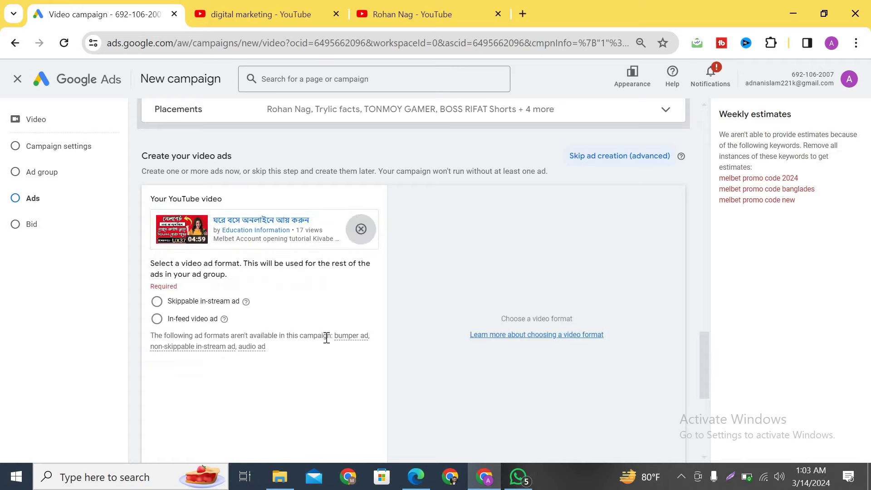
scroll(91, 246, "down", 3)
scroll(91, 247, "up", 3)
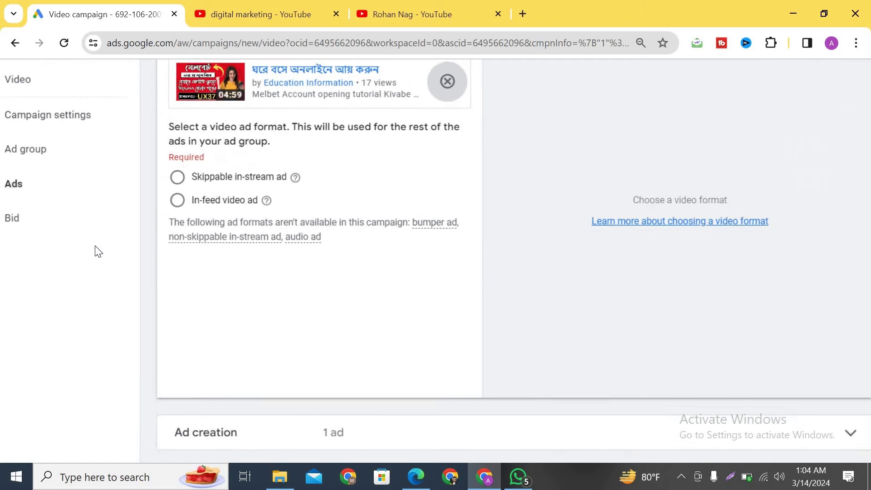
scroll(154, 220, "down", 2)
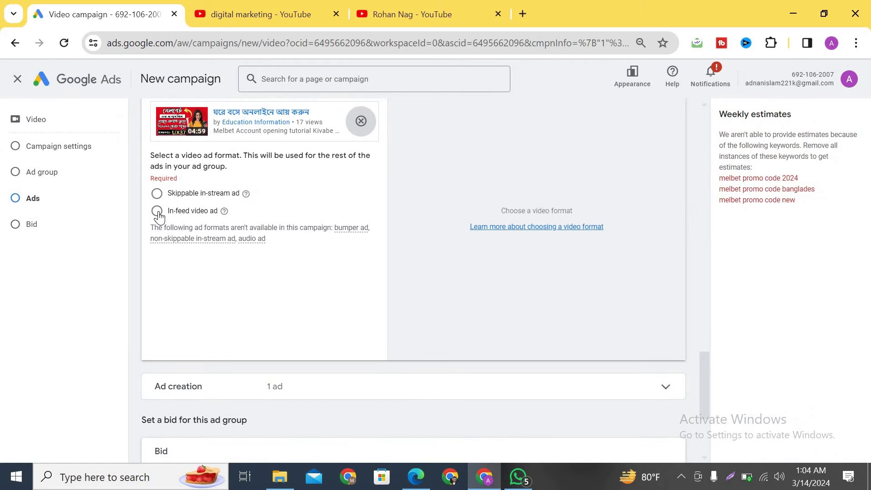
left_click(156, 211)
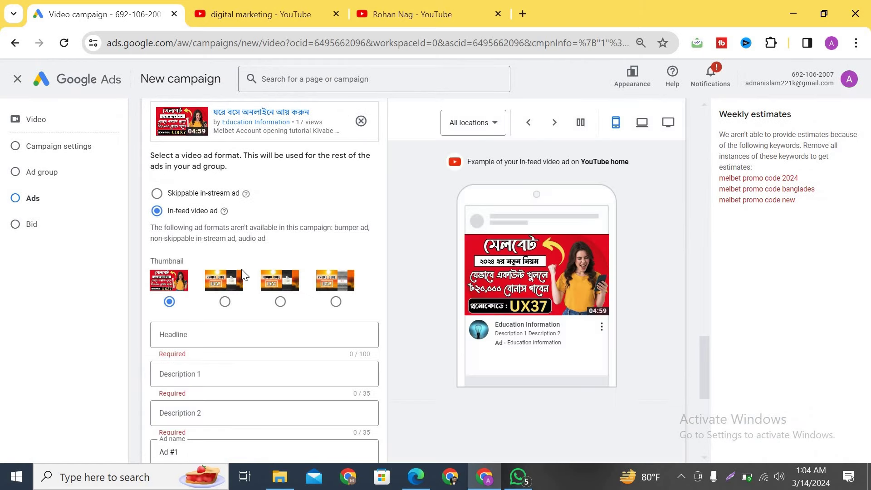
- Preview the in-feed video ad across its YouTube locations, limit the preview to Search, and check the computer and TV screen versions
left_click(212, 373)
left_click(257, 424)
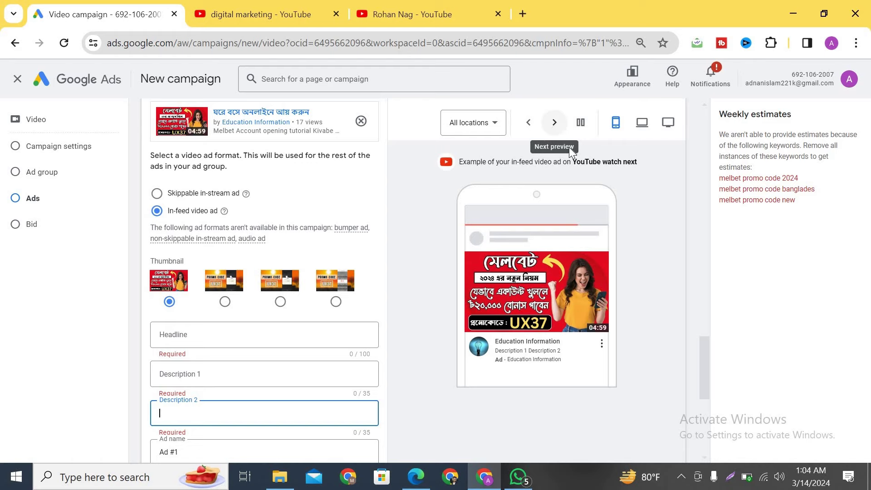
left_click(554, 123)
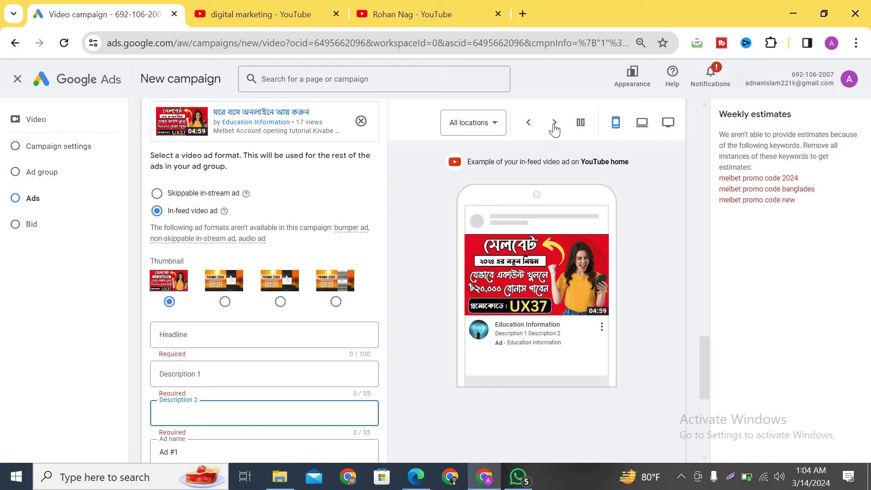
left_click(554, 125)
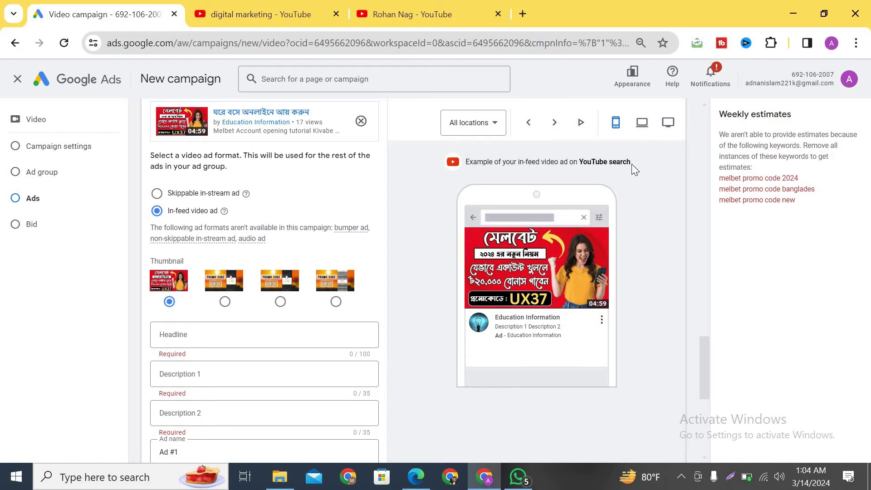
left_click(495, 125)
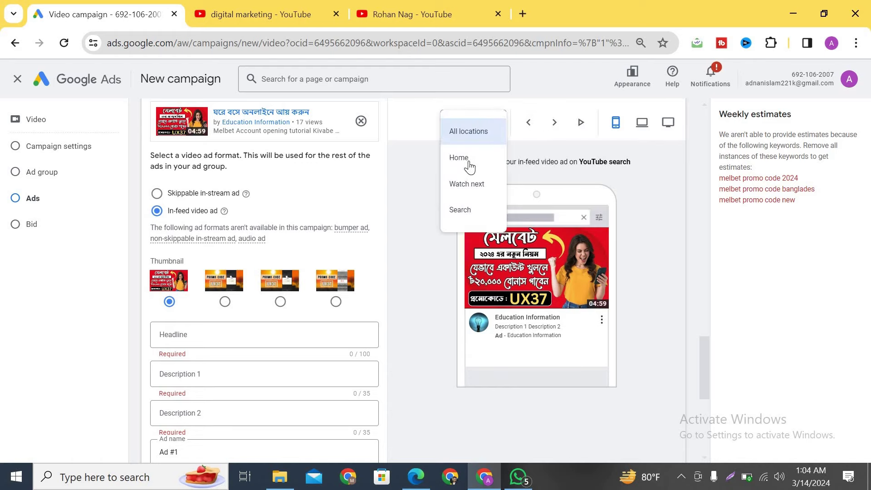
left_click(469, 206)
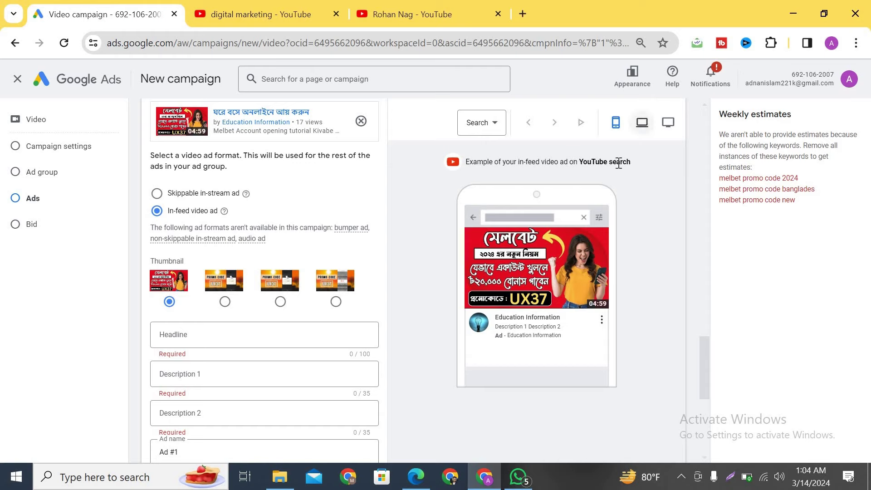
left_click(641, 127)
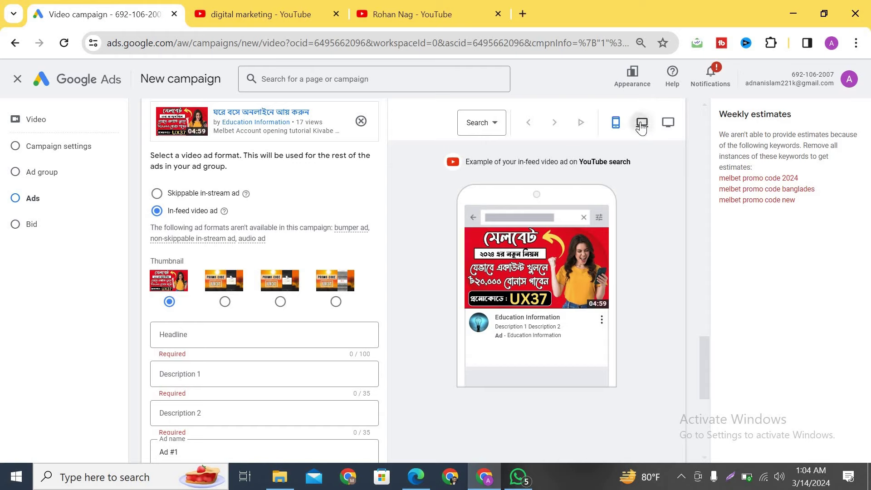
left_click(668, 130)
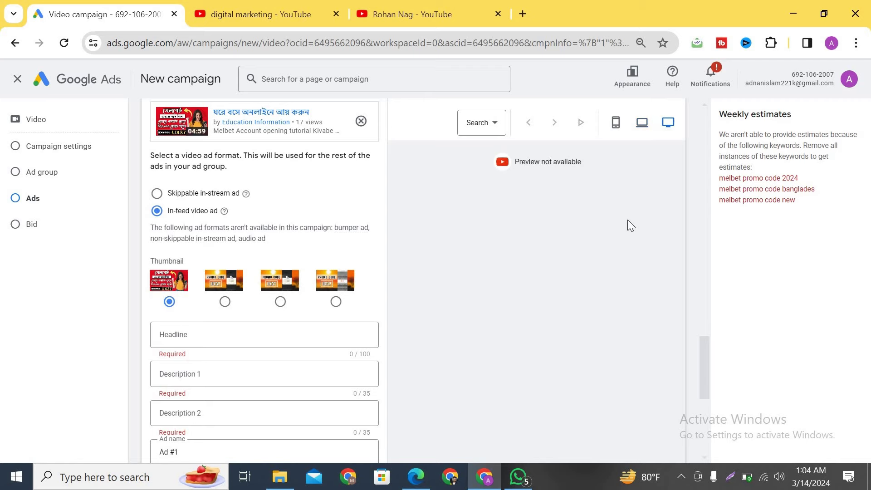
- Set the in-feed video ad's headline to "ঘরে বসে অনলাইনে আয় করুন" and move on to the first description
scroll(268, 240, "down", 2)
scroll(254, 233, "down", 1)
left_click(226, 223)
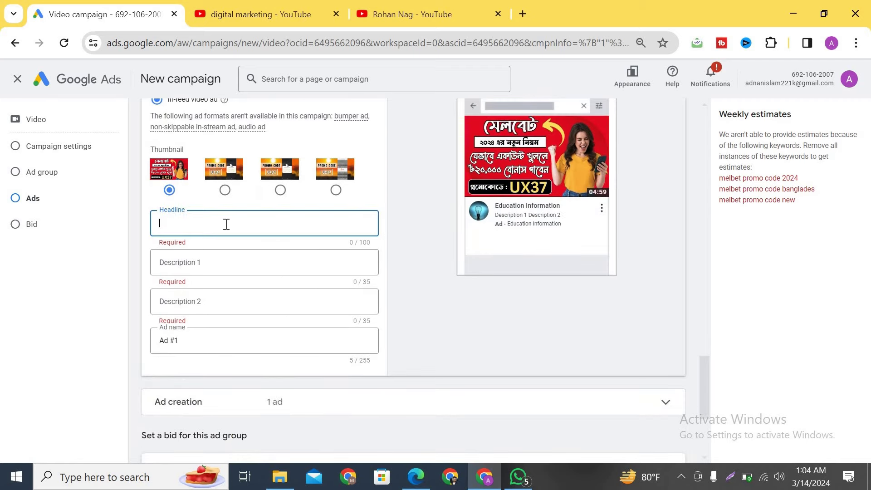
type("ঘরে বসে অনলাইনে আয় করুন")
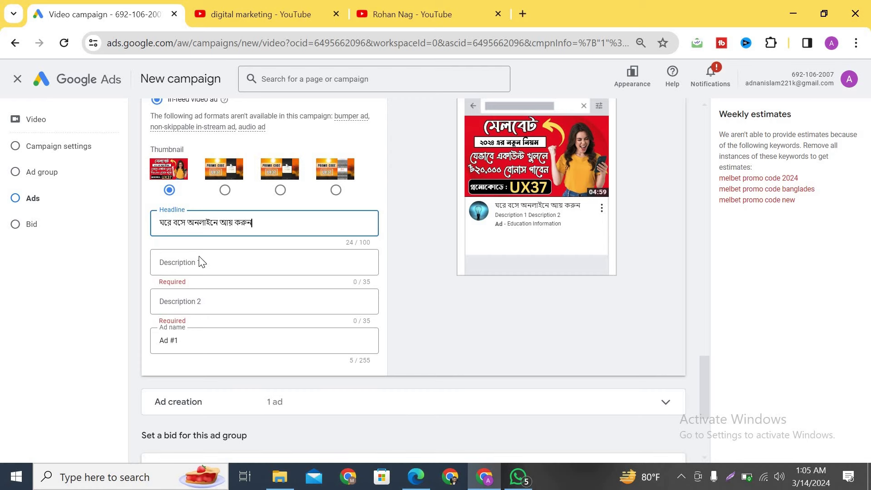
left_click(211, 262)
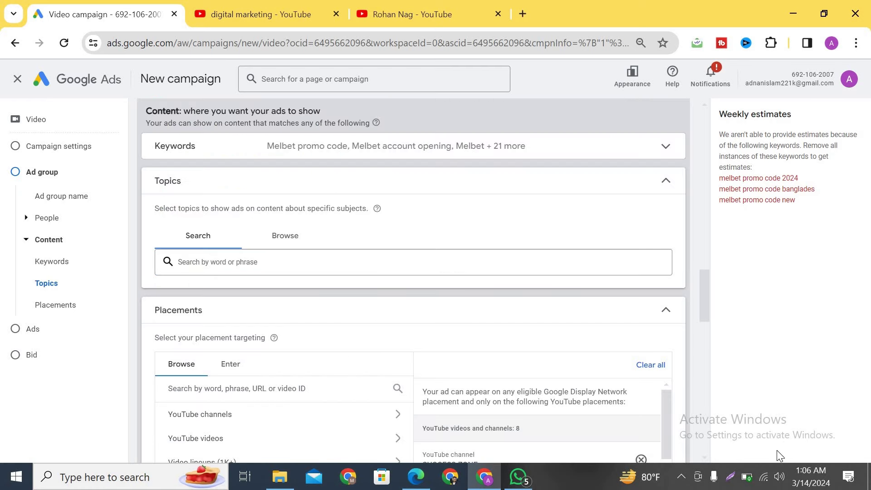
right_click(776, 408)
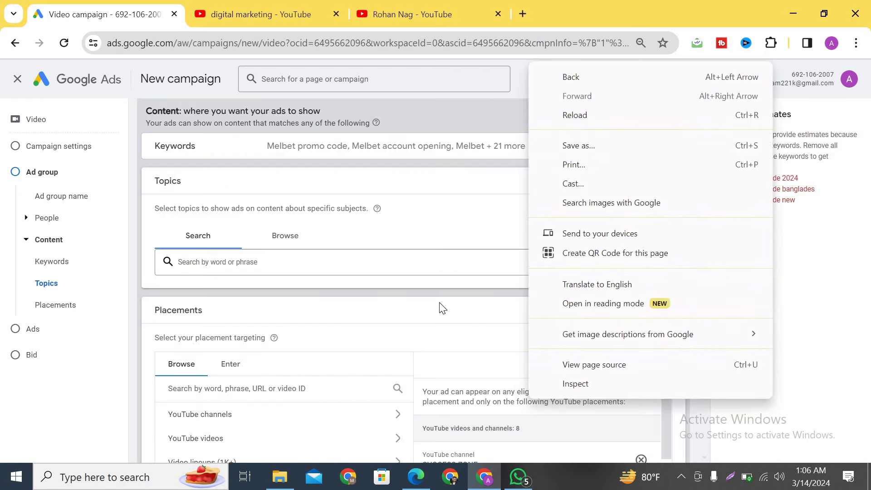
left_click(786, 195)
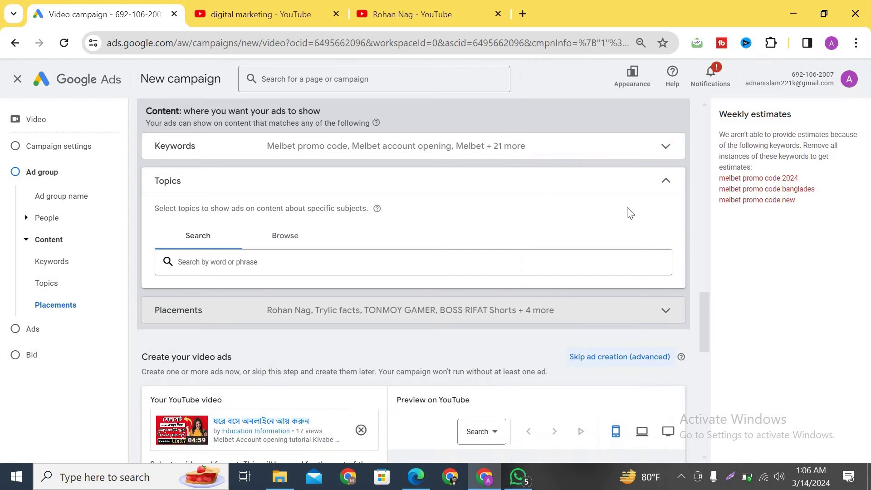
- Remove the flagged keywords "melbet promo code 2024" and "melbet promo code new" from the ad group's keyword list
left_click_drag(706, 311, 704, 294)
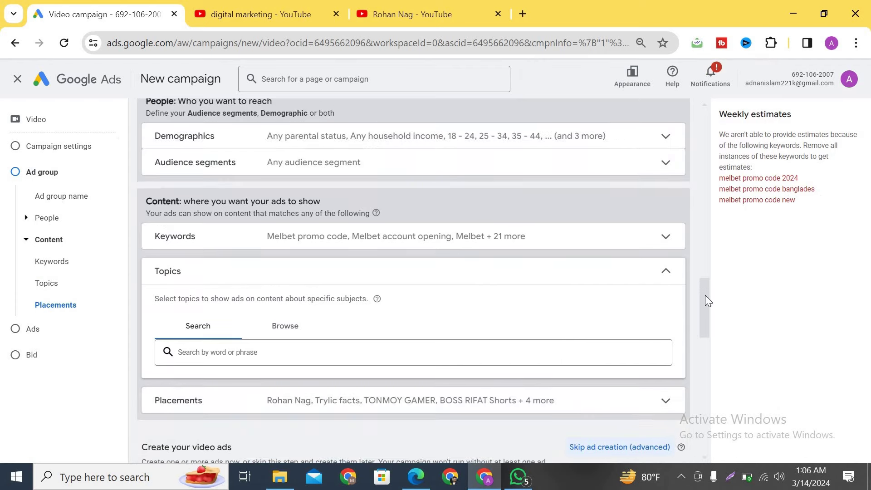
left_click(653, 249)
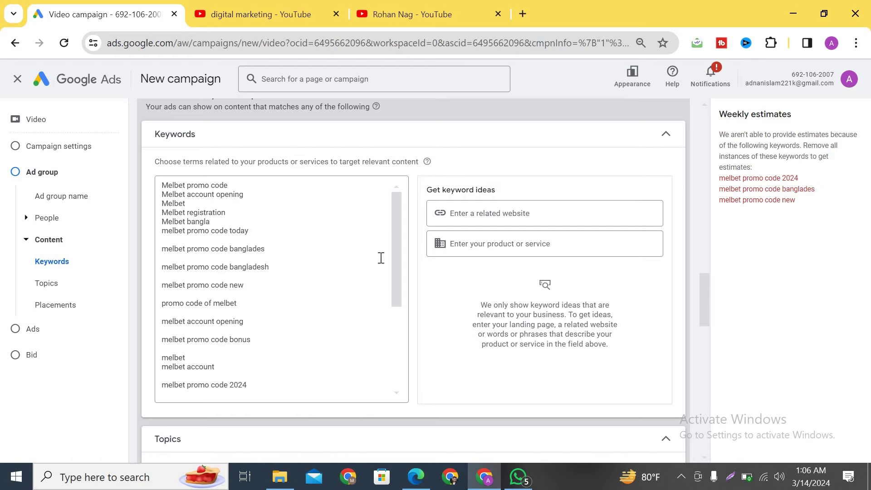
left_click_drag(396, 243, 386, 341)
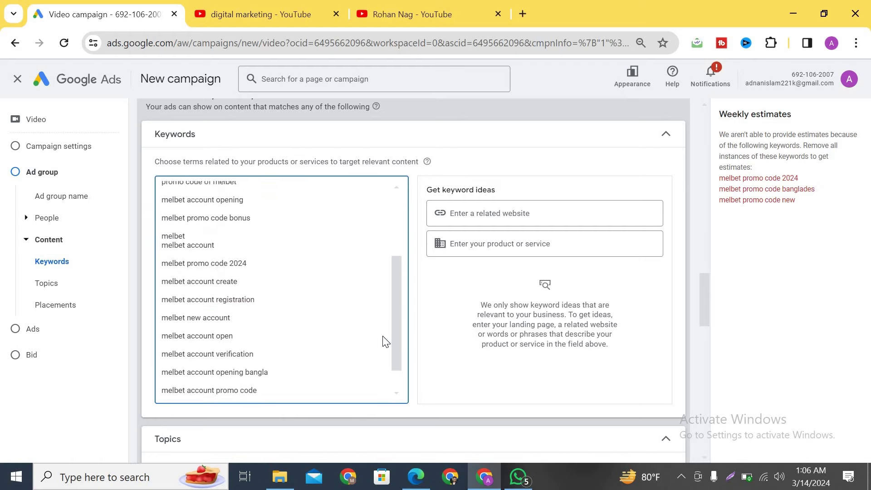
scroll(385, 341, "down", 1)
triple_click(165, 229)
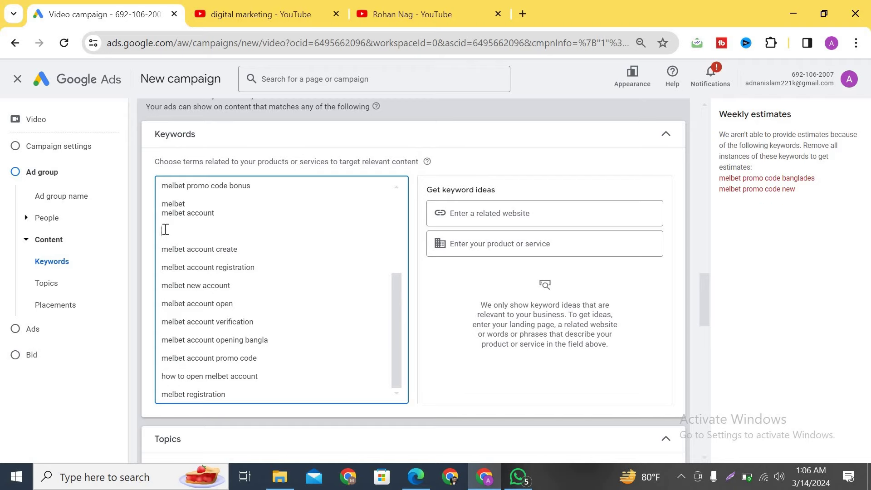
scroll(181, 275, "up", 2)
left_click_drag(162, 200, 234, 200)
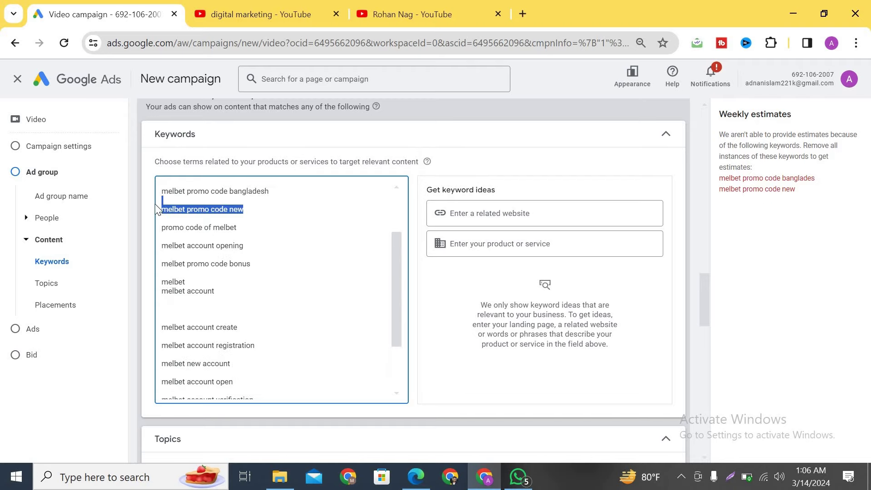
key("BackSpace")
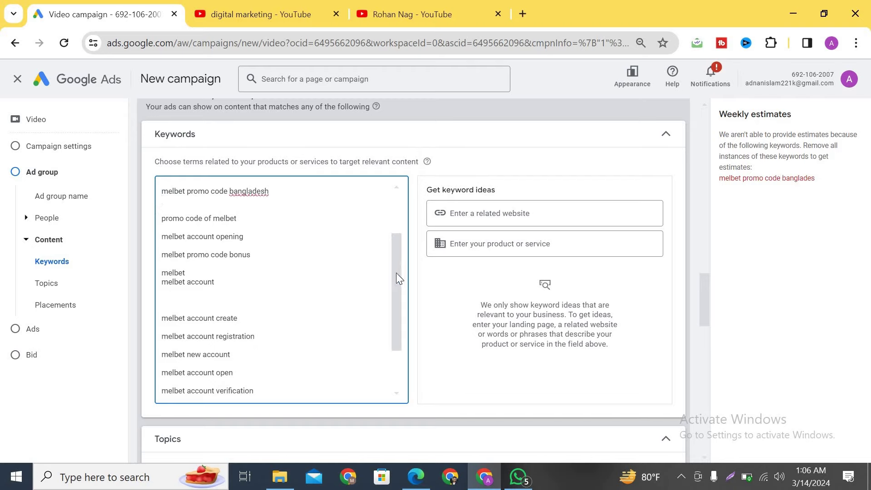
- Delete the misspelled keyword "melbet promo code banglades" from the ad group's keyword list
left_click_drag(396, 273, 396, 244)
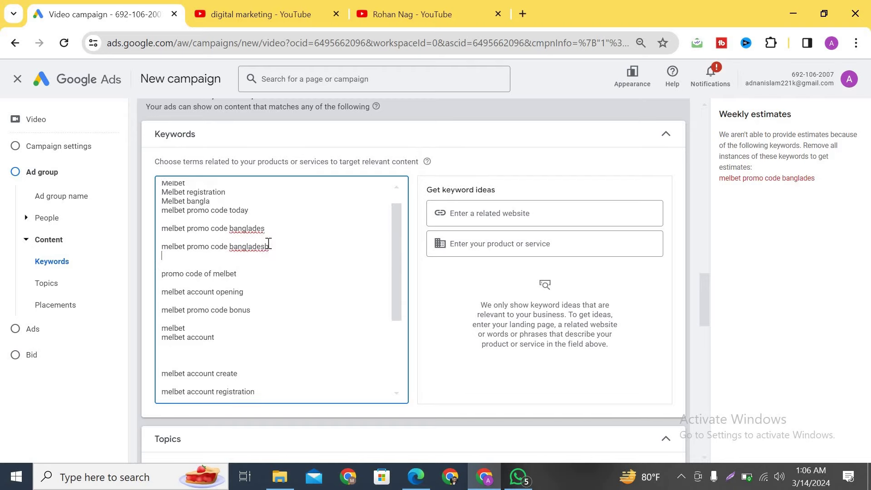
left_click(209, 235, "shift")
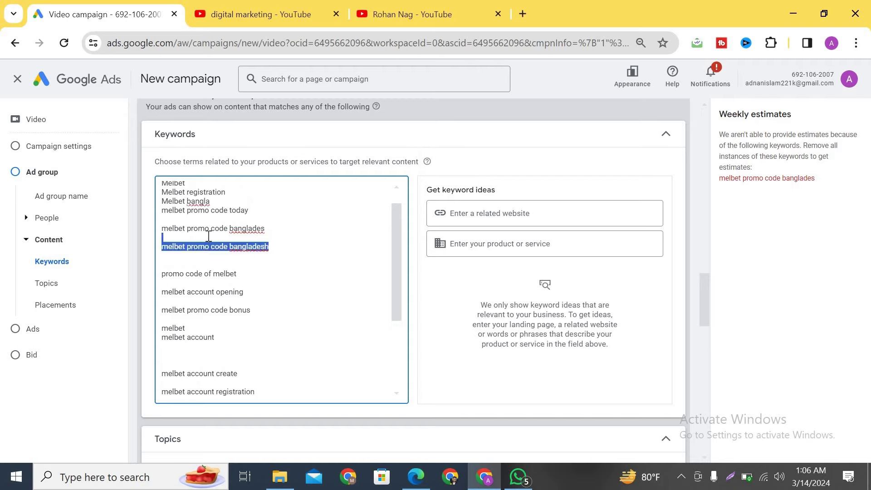
left_click_drag(265, 228, 164, 227)
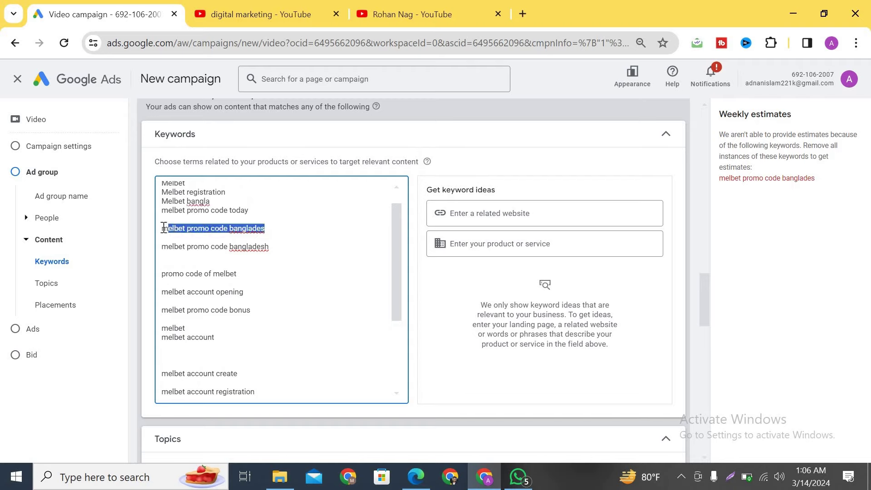
key("BackSpace")
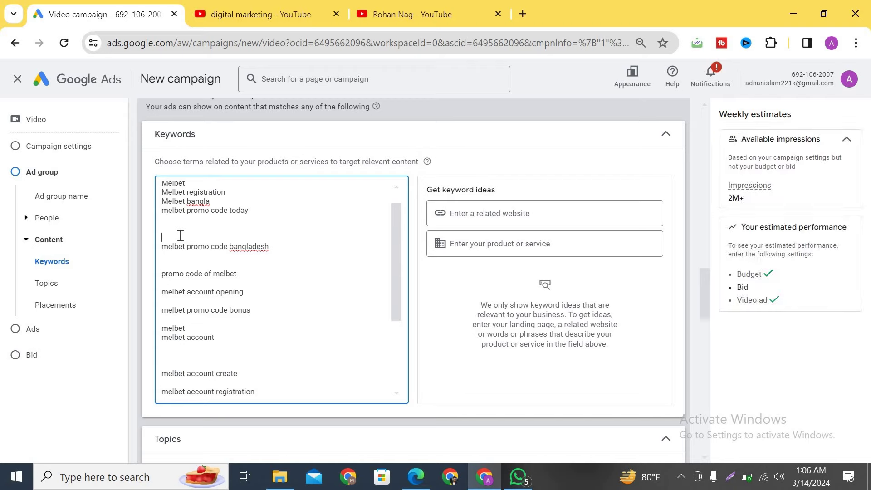
- Remove the blank lines between the keywords, from "melbet promo code today" down to the final "melbet registration"
key("Delete")
key("Delete")
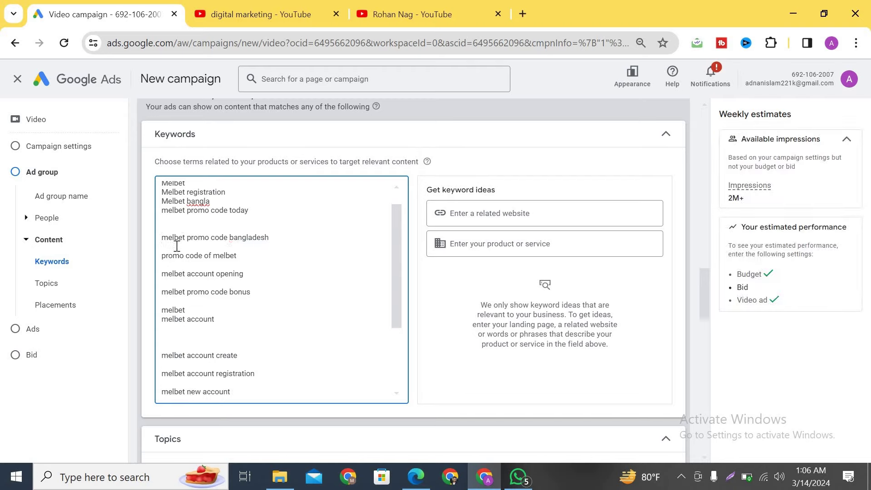
key("Delete")
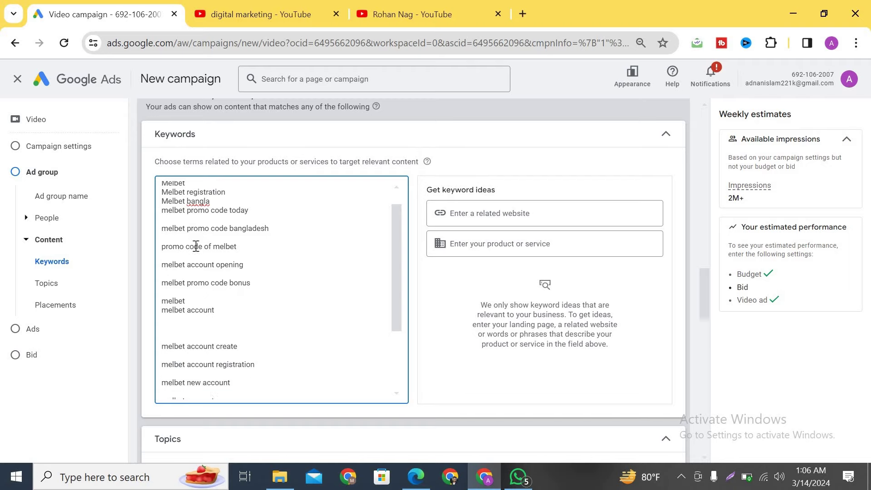
key("Delete")
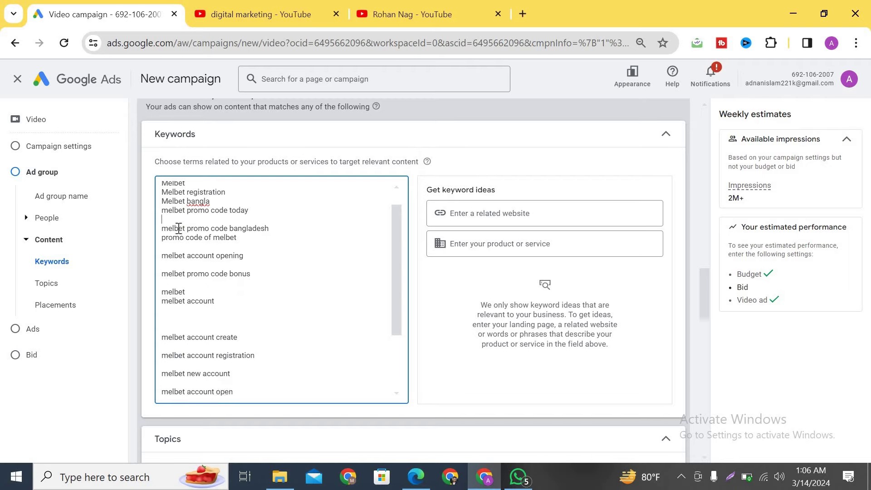
key("Delete")
key("Delete")
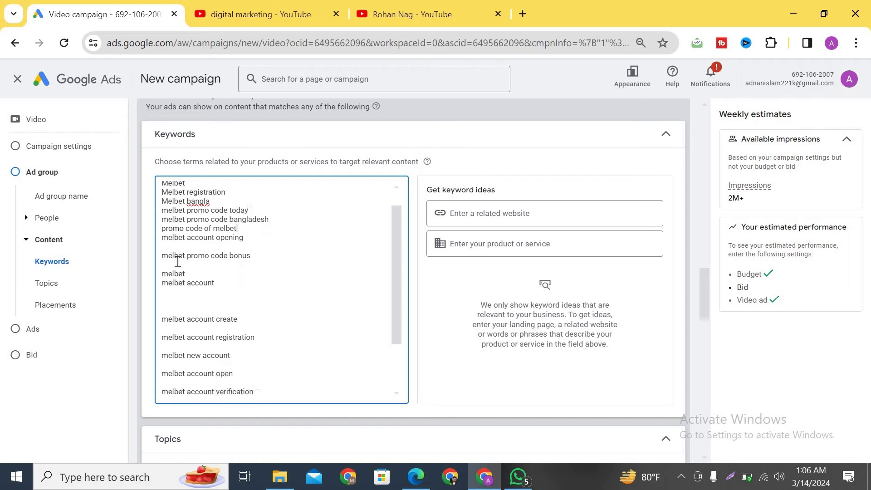
key("Delete")
key("Delete")
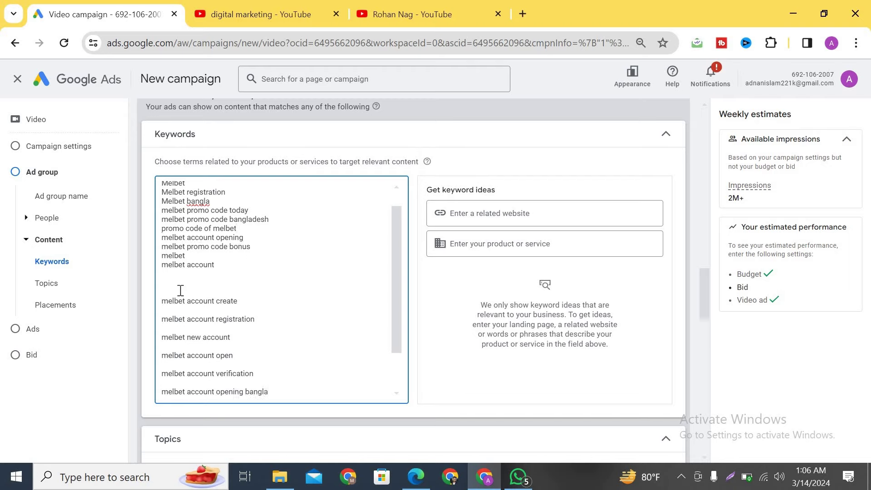
left_click(174, 275)
key("Delete")
key("BackSpace")
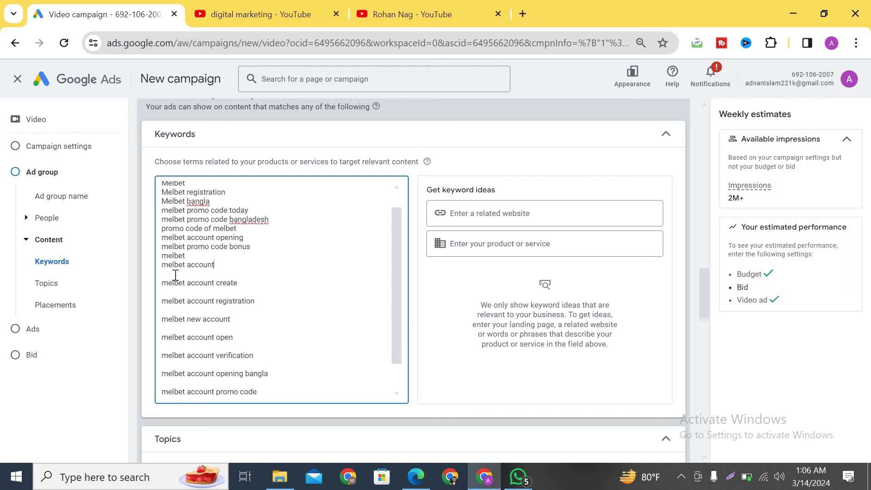
key("Delete")
left_click(193, 284)
key("BackSpace")
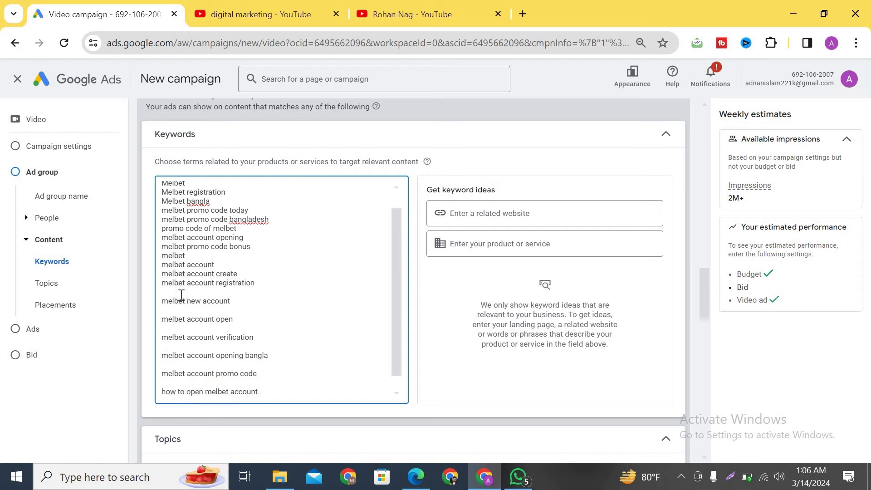
left_click(190, 294)
key("BackSpace")
key("BackSpace")
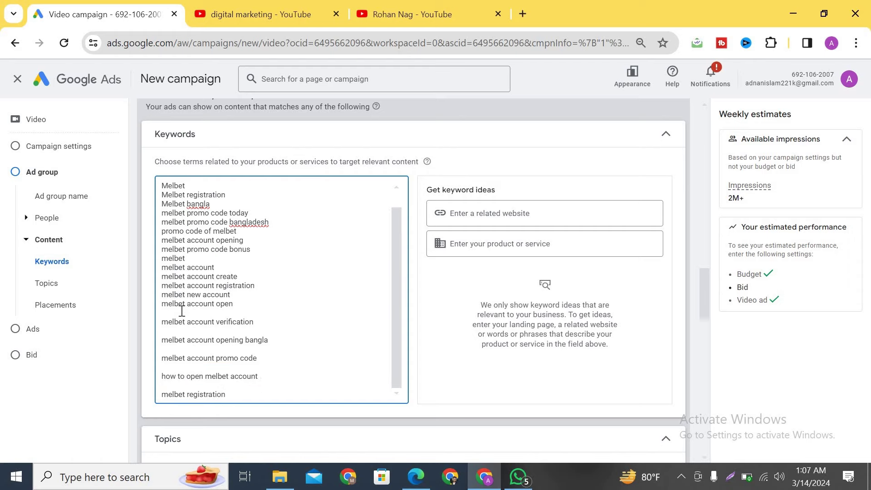
key("BackSpace")
key("BackSpace")
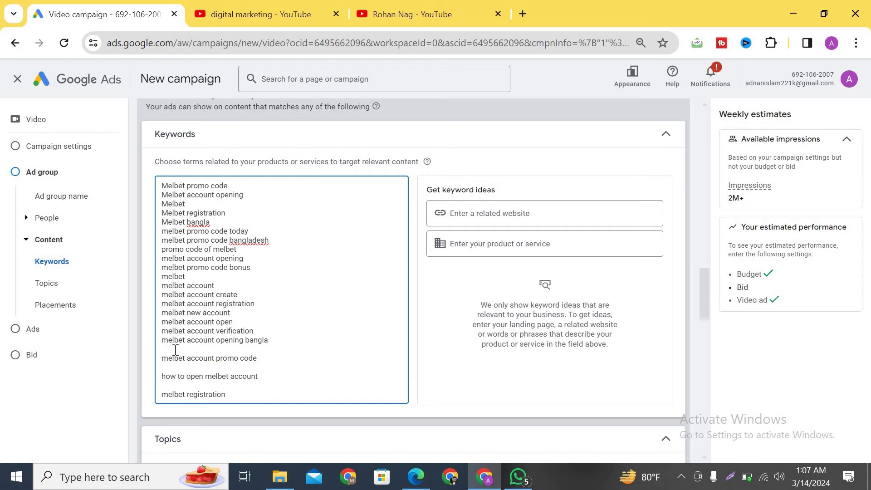
key("BackSpace")
key("BackSpace")
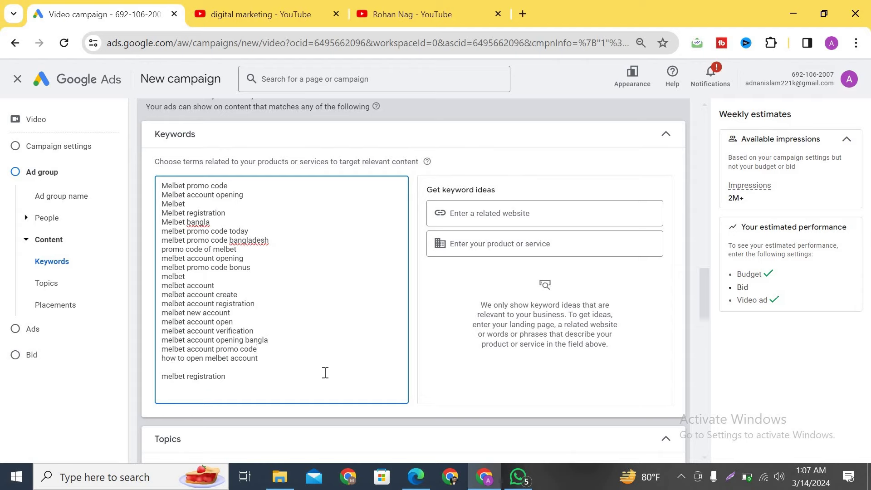
left_click(325, 368)
key("BackSpace")
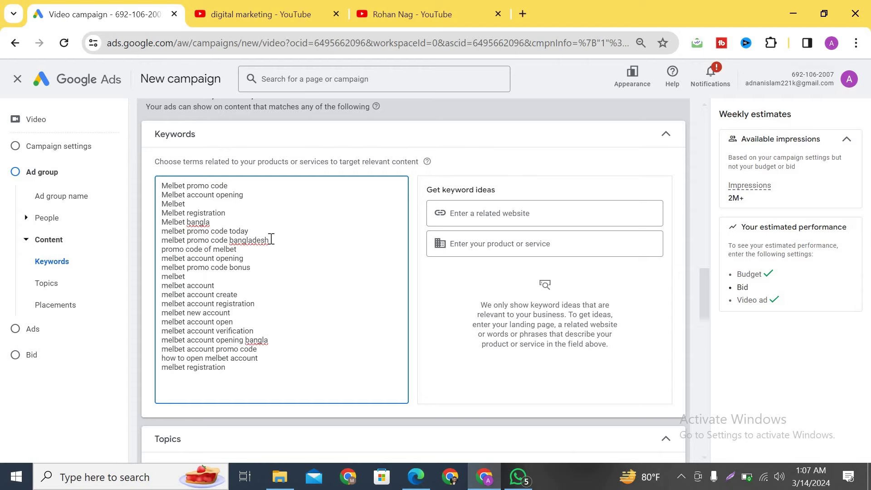
- Review the ad group's maximum CPV bid section and the in-feed video ad's format, thumbnail, headline and descriptions
scroll(279, 243, "down", 15)
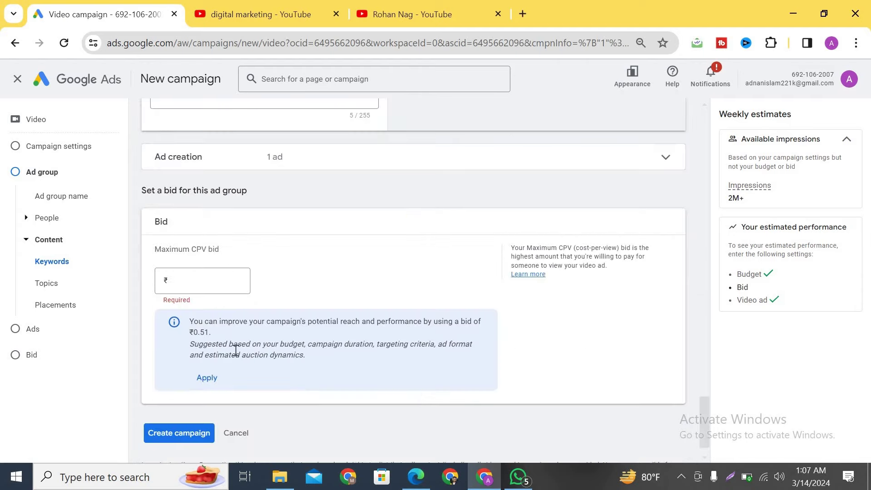
scroll(171, 340, "up", 6)
scroll(176, 333, "down", 6)
scroll(455, 263, "up", 6)
scroll(456, 262, "up", 3)
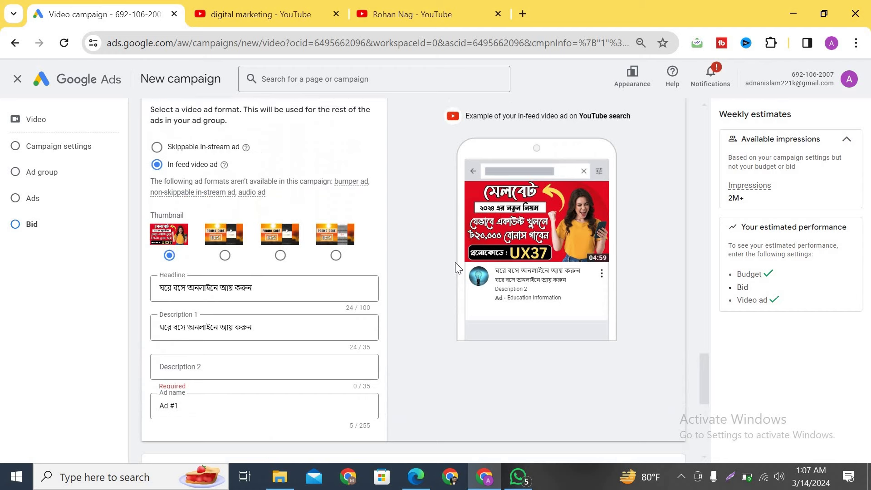
scroll(566, 317, "down", 3)
scroll(543, 312, "up", 2)
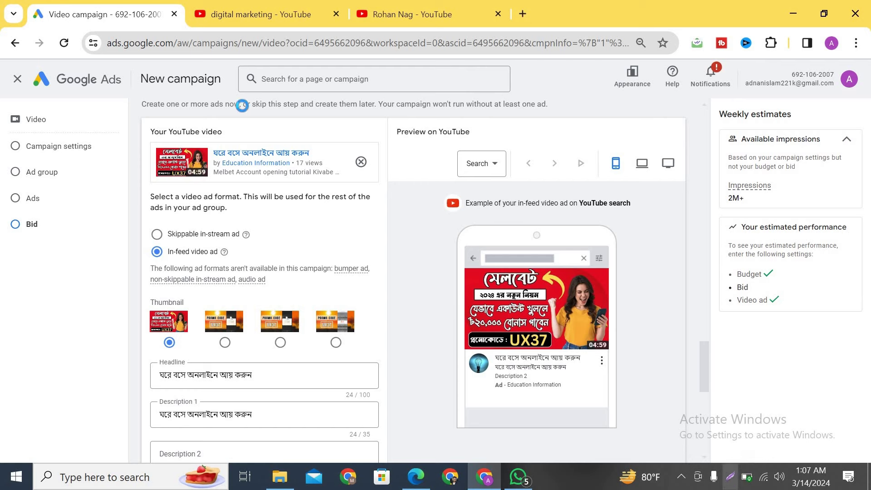
- Capture a screenshot of the video ad setup, outline the YouTube search caption and phone preview in red, and upload it
left_click(731, 477)
left_click_drag(3, 84, 670, 391)
left_click_drag(686, 455, 697, 455)
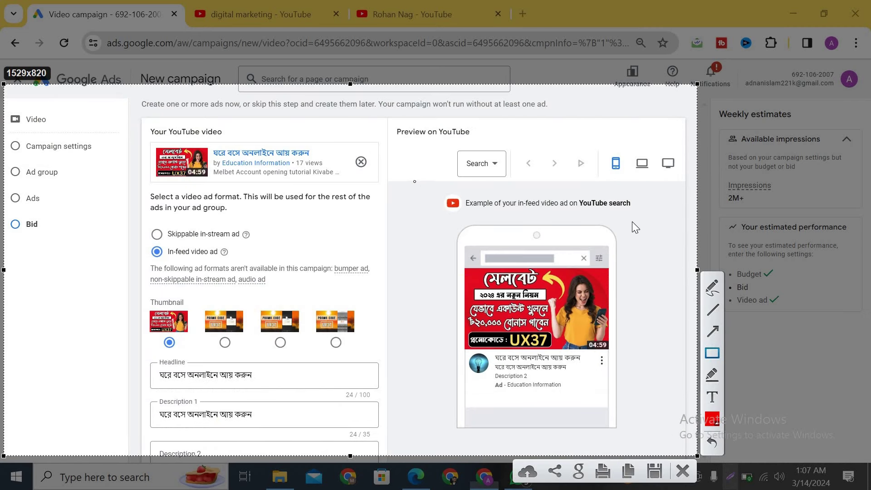
left_click_drag(632, 221, 413, 184)
left_click_drag(451, 223, 627, 418)
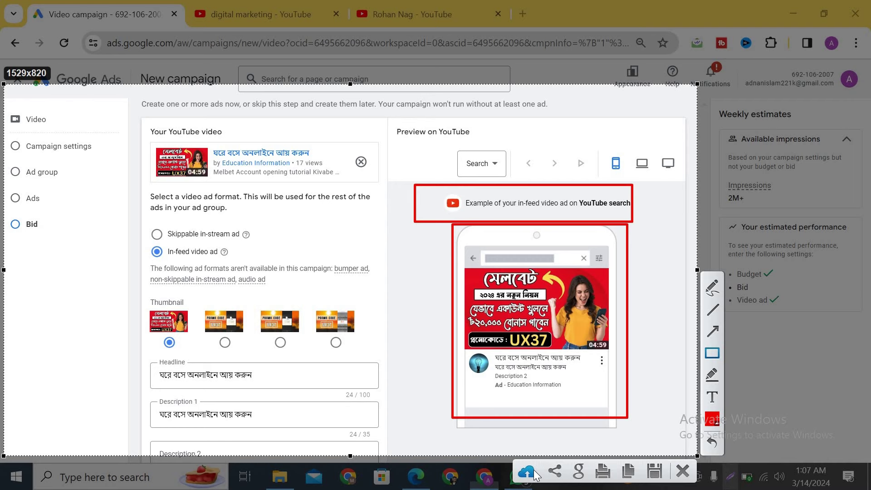
left_click(532, 474)
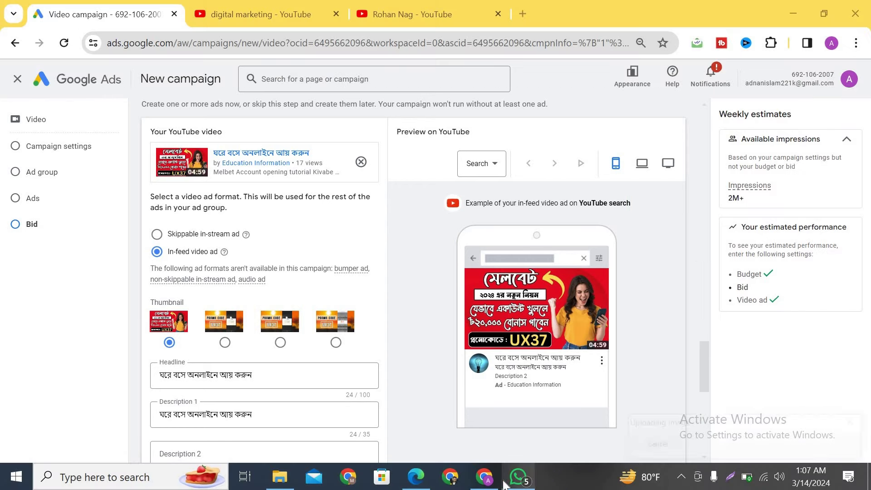
- Examine the ad group's placement targeting, its added YouTube channels and the error shown for the placements
scroll(408, 272, "down", 3)
scroll(260, 355, "down", 5)
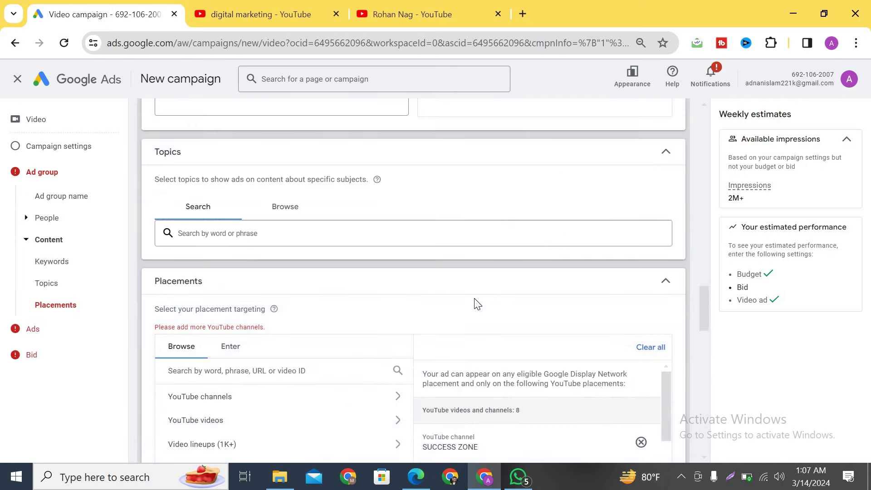
scroll(491, 304, "down", 5)
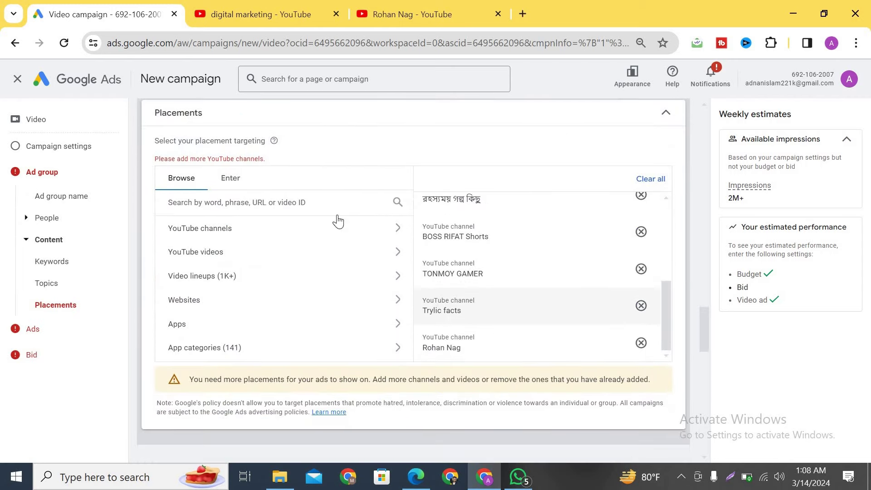
key("ctrl+plus")
key("ctrl+plus")
key("ctrl+plus")
key("ctrl+plus")
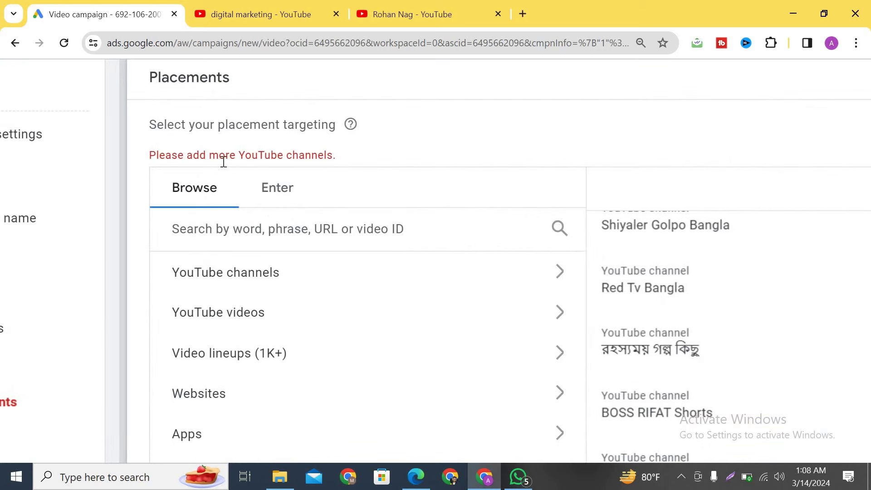
key("ctrl+minus")
key("ctrl+minus")
key("ctrl+minus")
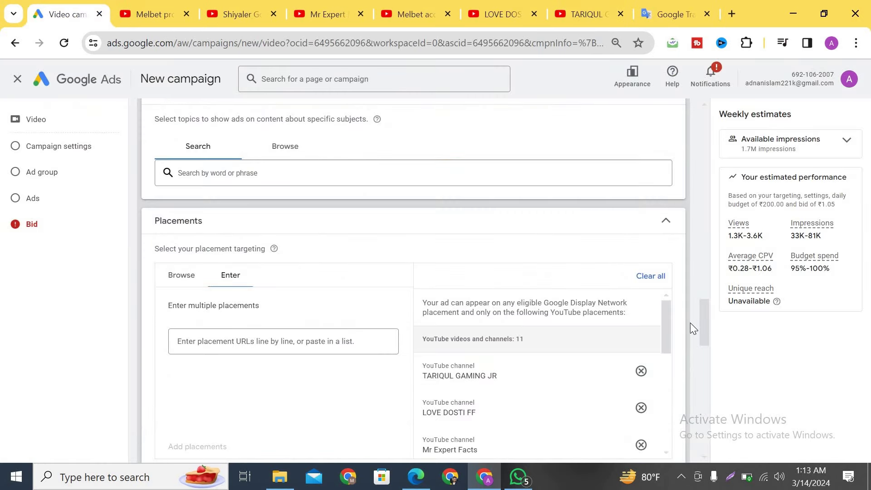
- Keep the in-feed ad preview on Search and create the campaign
left_click_drag(670, 286, 703, 384)
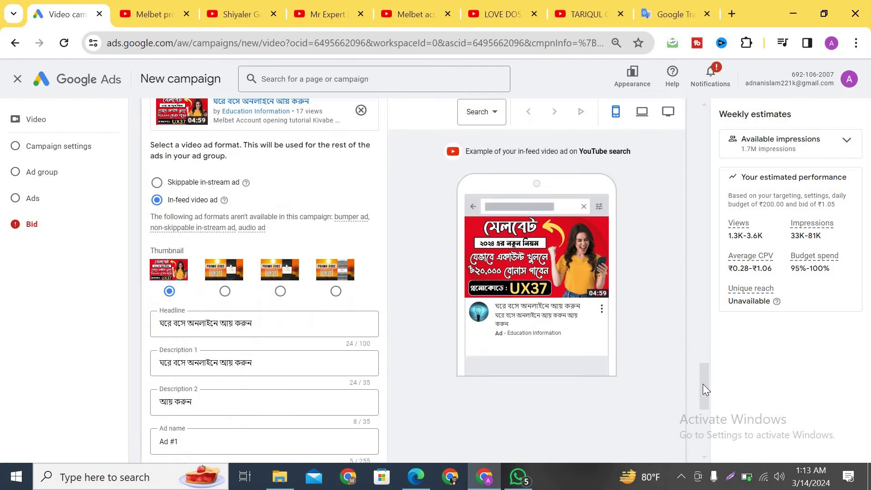
left_click(494, 114)
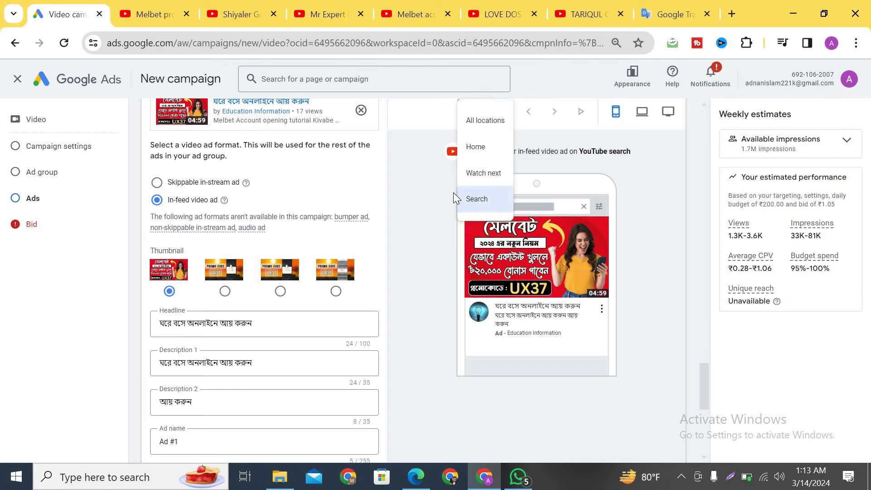
left_click(492, 197)
scroll(699, 395, "down", 6)
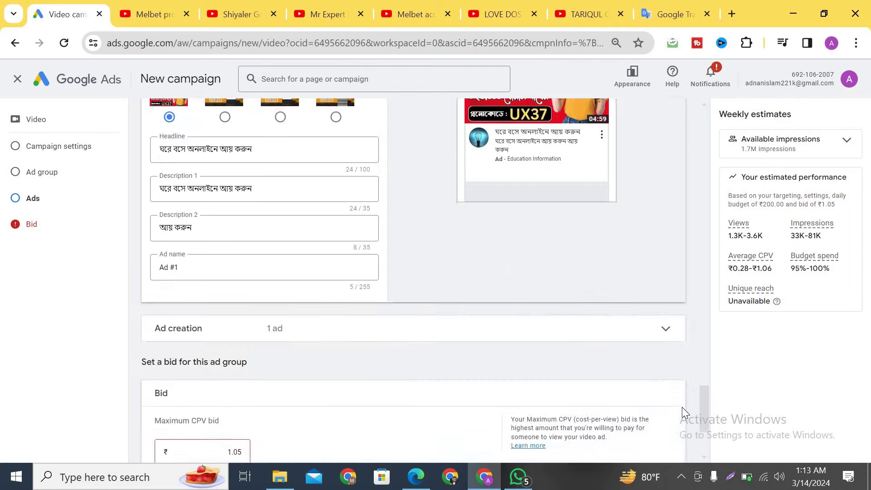
left_click(176, 400)
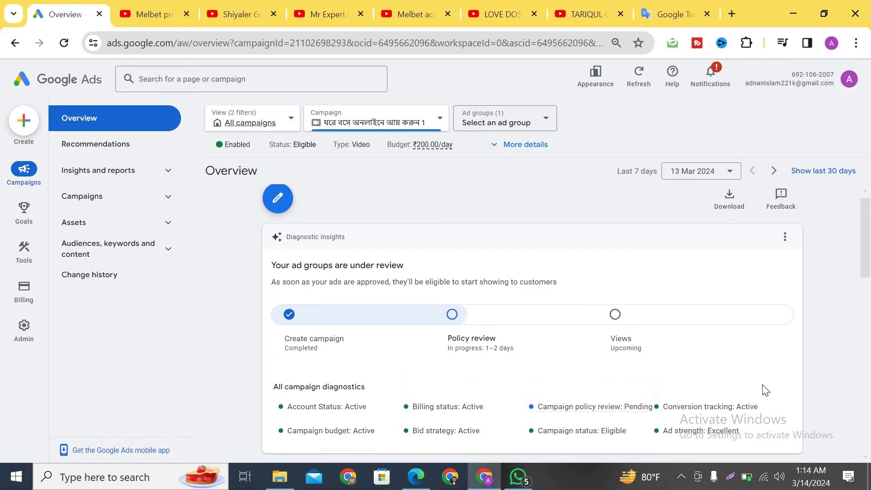
- Capture a screenshot of the campaign overview, outline the ad group review progress in red, and upload the image
left_click(730, 476)
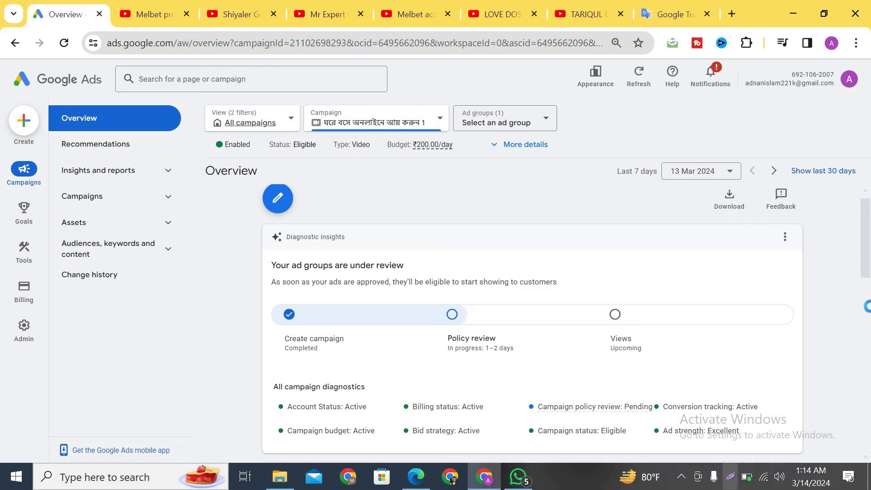
mouse_move(5, 61)
left_mouse_down()
mouse_move(820, 465)
mouse_move(809, 460)
mouse_move(837, 458)
left_mouse_up()
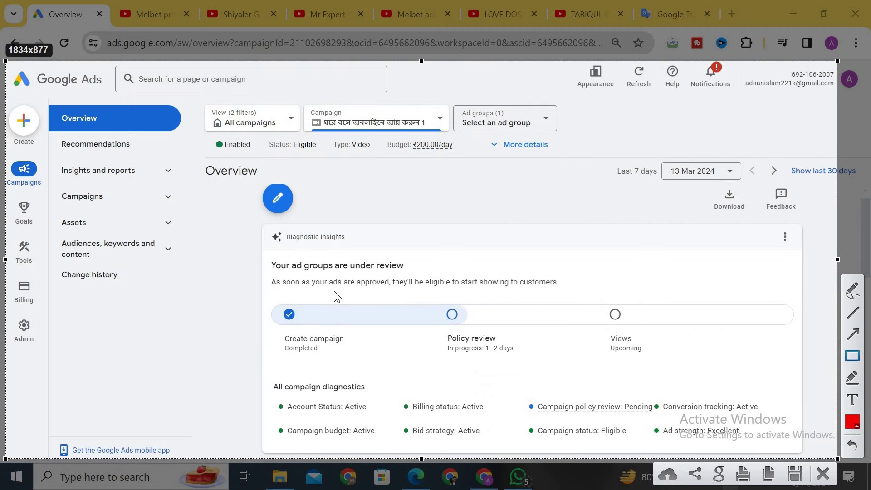
mouse_move(254, 252)
left_mouse_down()
mouse_move(319, 361)
mouse_move(669, 388)
left_mouse_up()
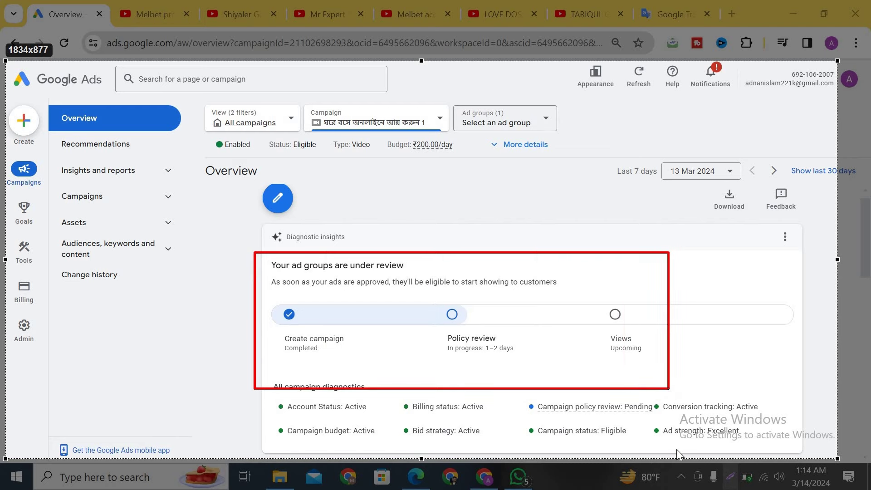
key("ctrl+d")
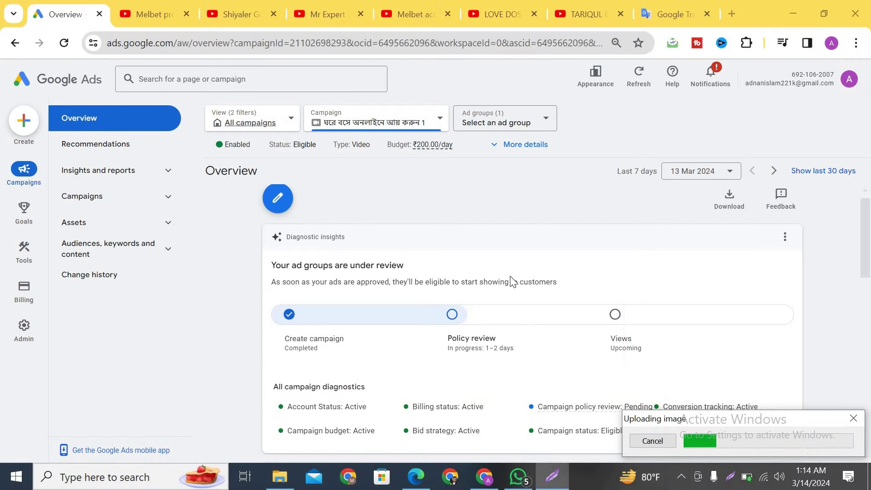